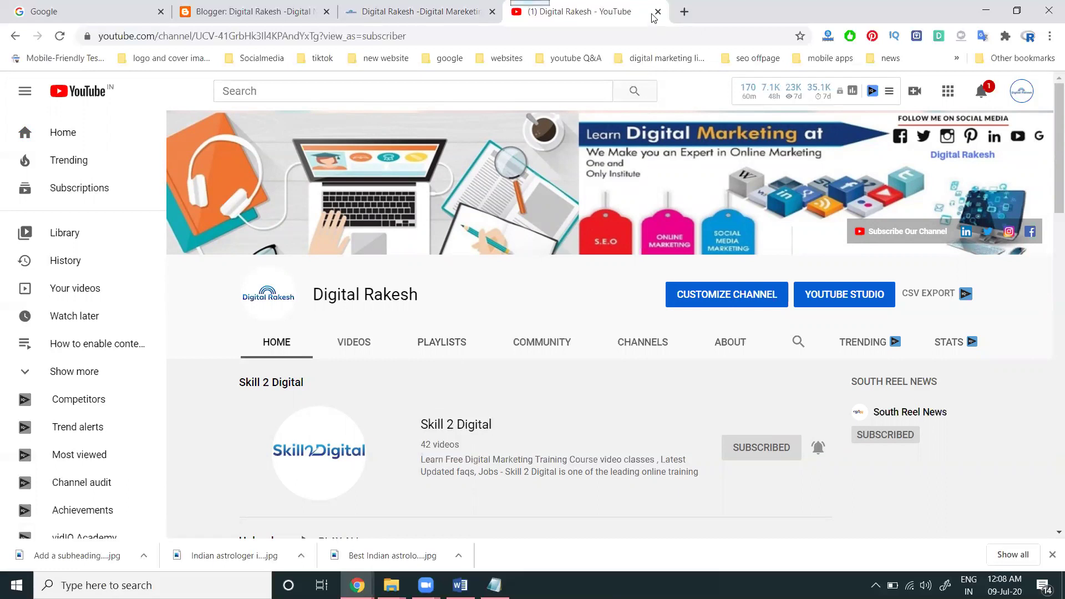
Close the YouTube channel tab and start a blank new browser tab
{"action": "left_click", "coordinate": [657, 11]}
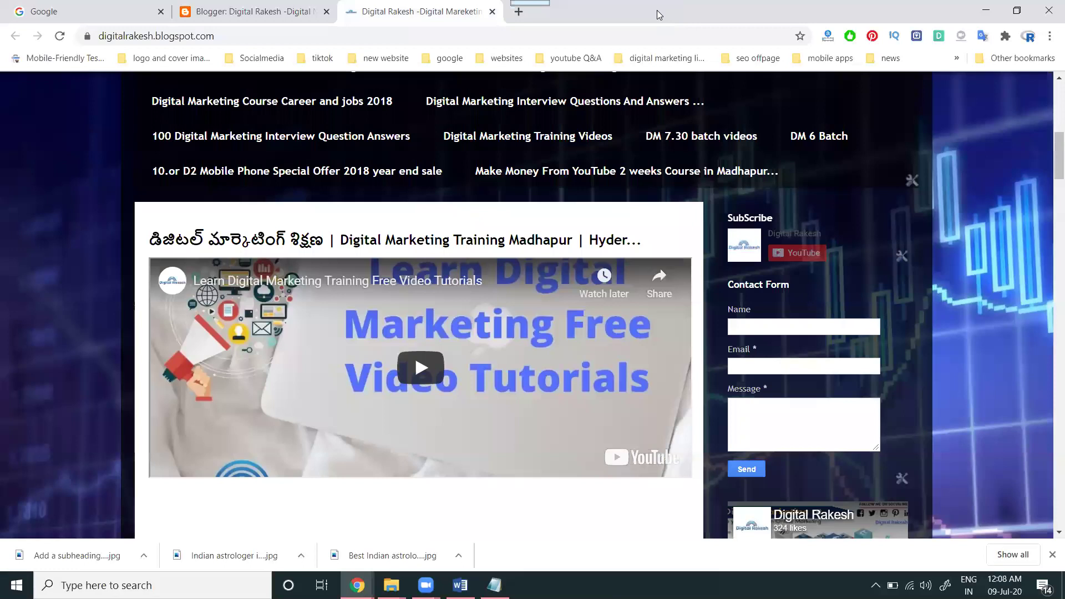
{"action": "left_click", "coordinate": [519, 12]}
{"action": "type", "text": "feedburner.com"}
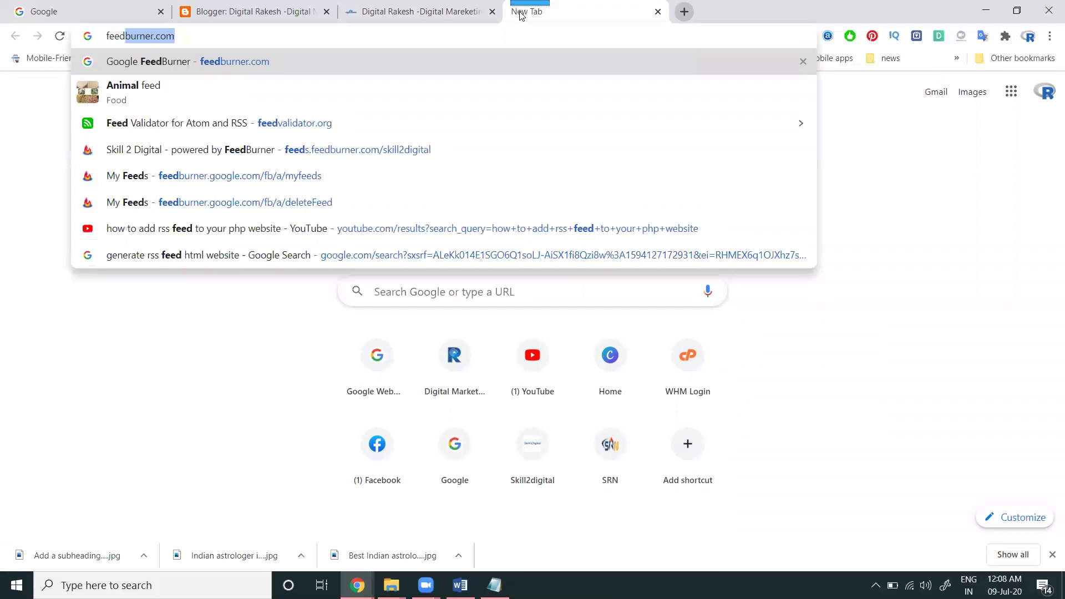
{"action": "key", "text": "Return"}
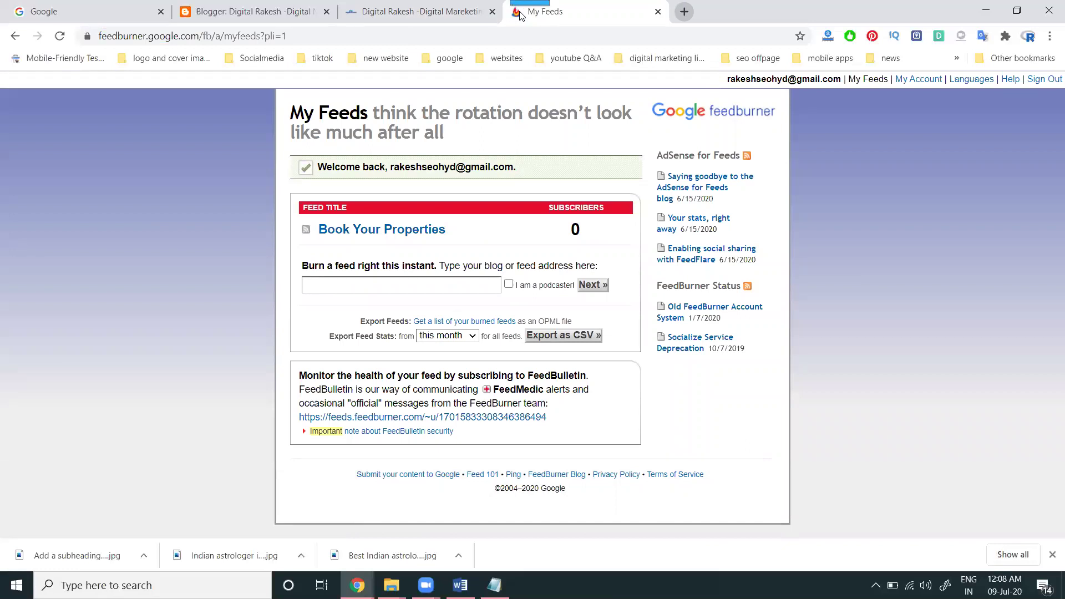
{"action": "left_click", "coordinate": [421, 11]}
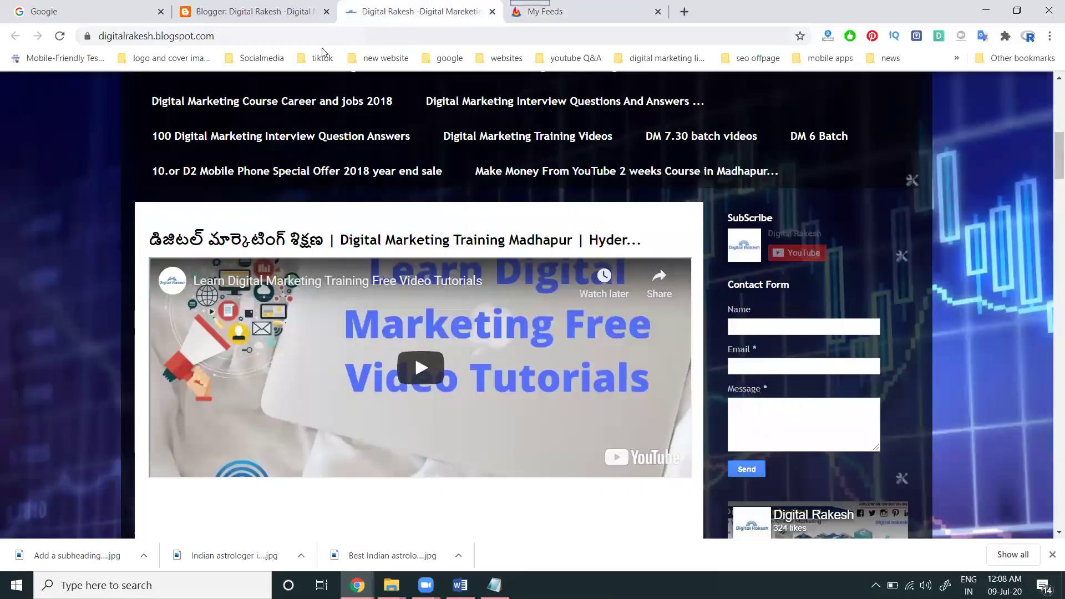
{"action": "left_click", "coordinate": [320, 37]}
{"action": "key", "text": "ctrl+c"}
{"action": "left_click", "coordinate": [541, 11]}
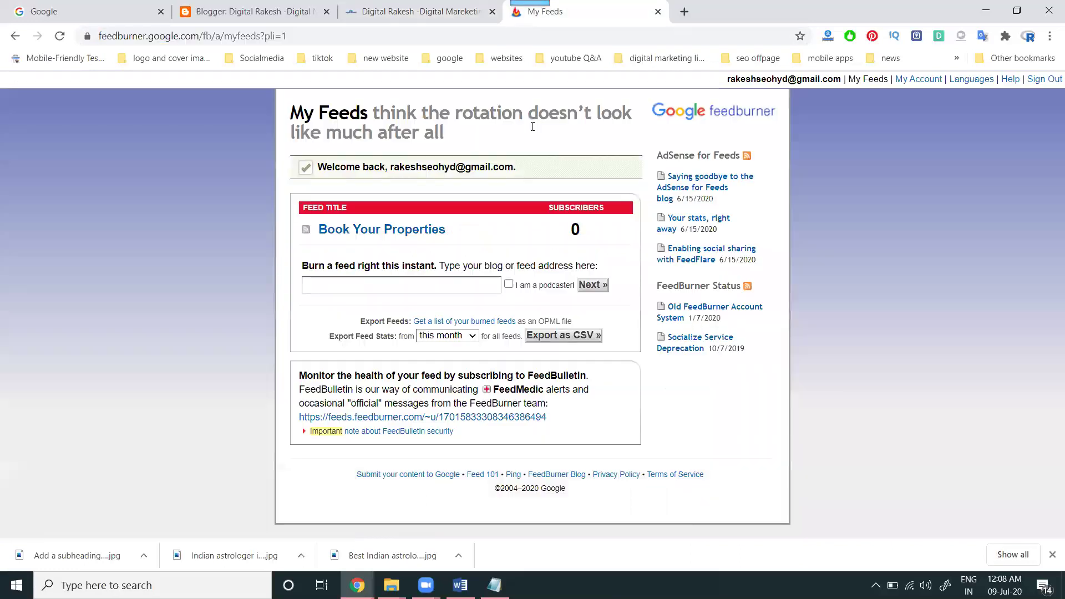
Paste the blog address into the burn-a-feed box, mark it as a podcast, and submit
{"action": "left_click", "coordinate": [432, 283]}
{"action": "key", "text": "ctrl+v"}
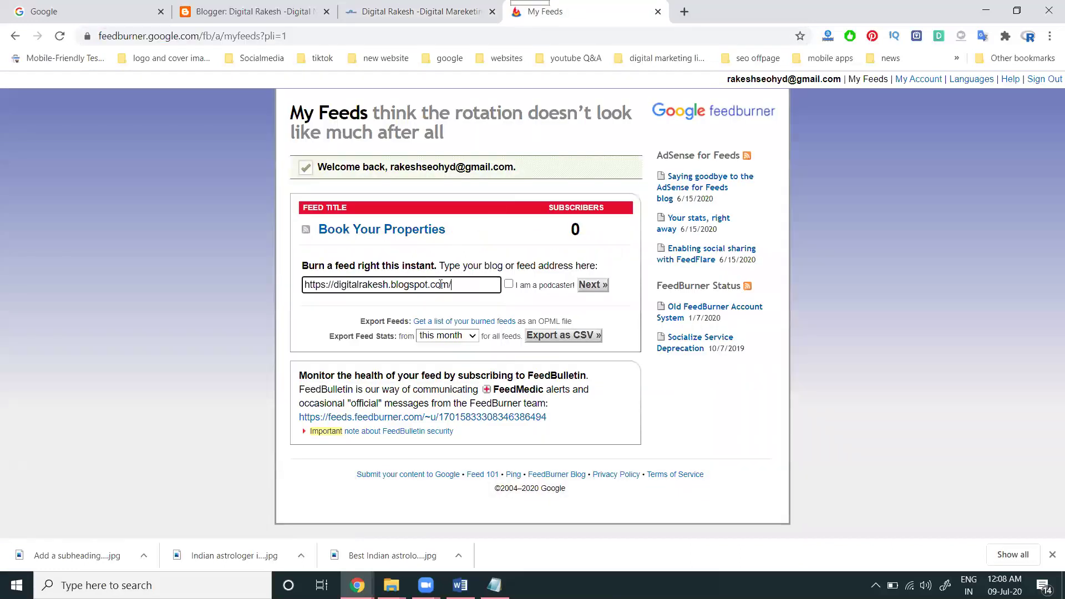
{"action": "left_click", "coordinate": [508, 284]}
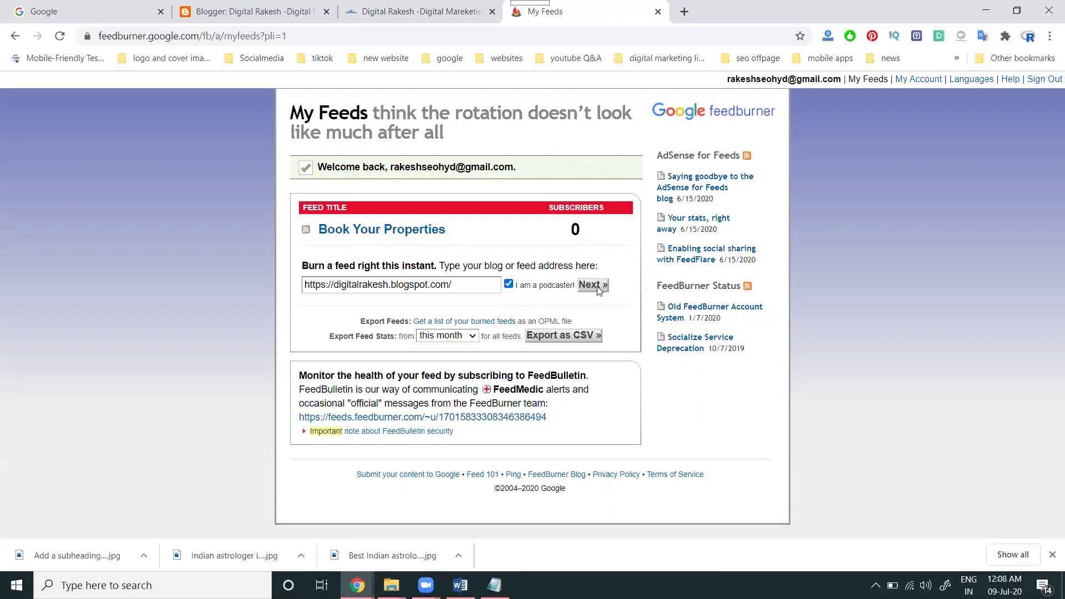
{"action": "left_click", "coordinate": [593, 284]}
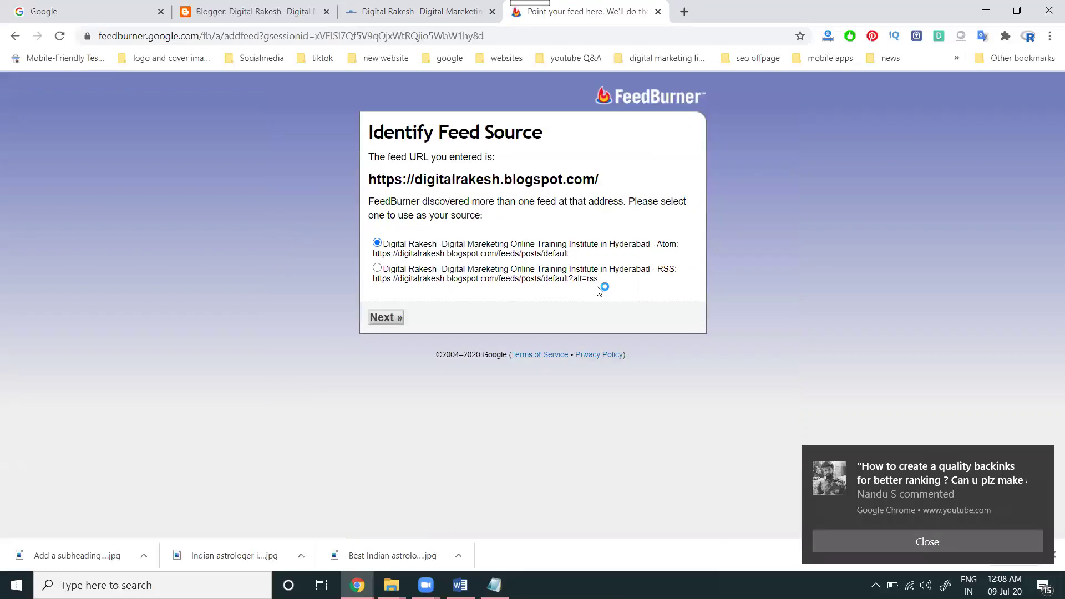
Dismiss the notification, choose the RSS source, and set the feed address to digitalrakesh
{"action": "left_click", "coordinate": [852, 541]}
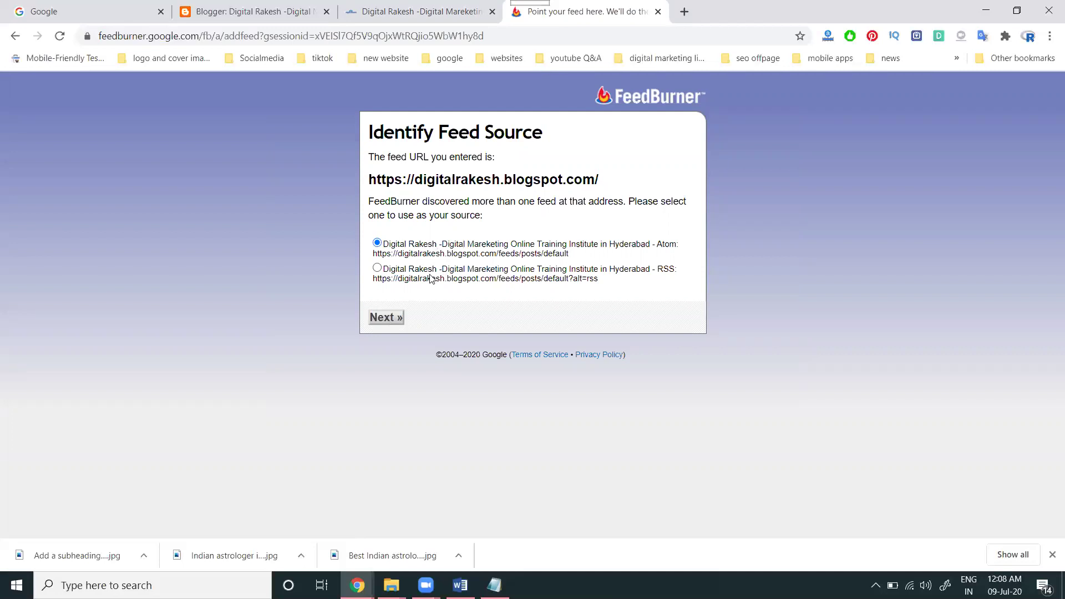
{"action": "left_click", "coordinate": [386, 318]}
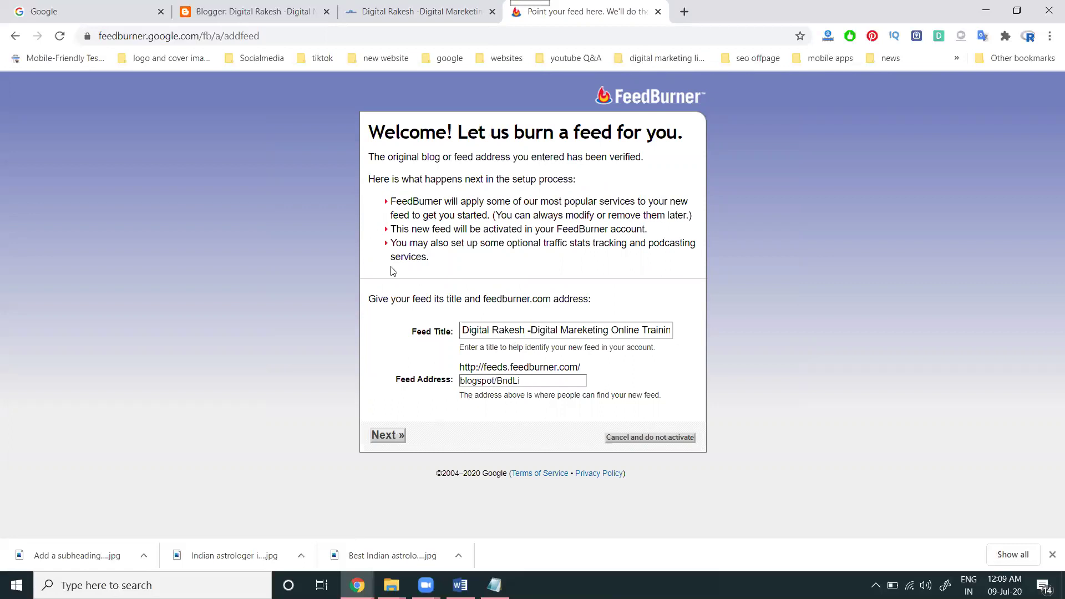
{"action": "triple_click", "coordinate": [508, 380]}
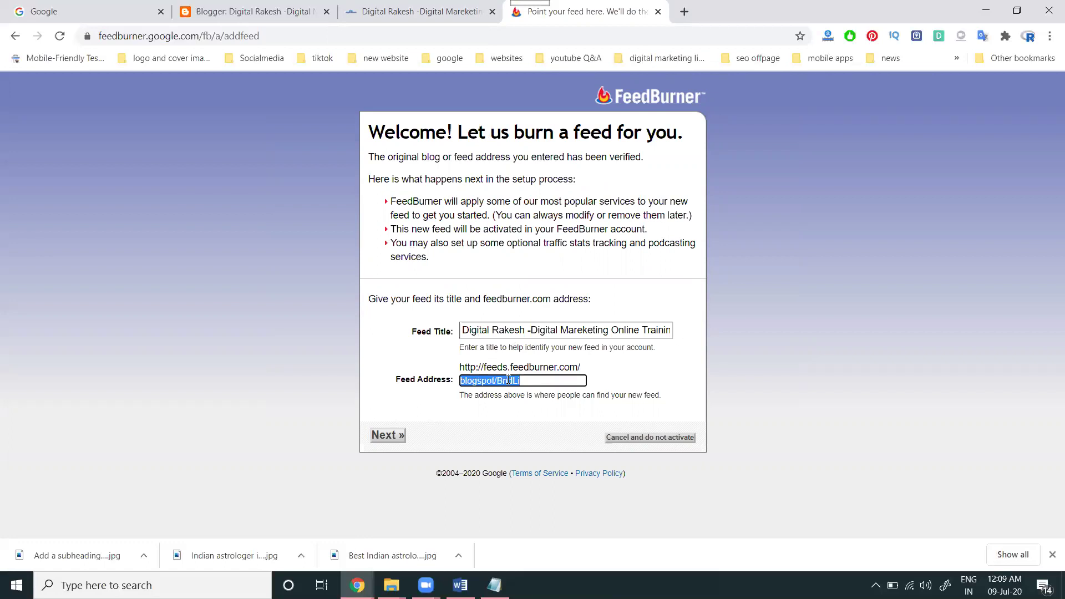
{"action": "type", "text": "digitalrakesh"}
{"action": "left_click", "coordinate": [387, 438]}
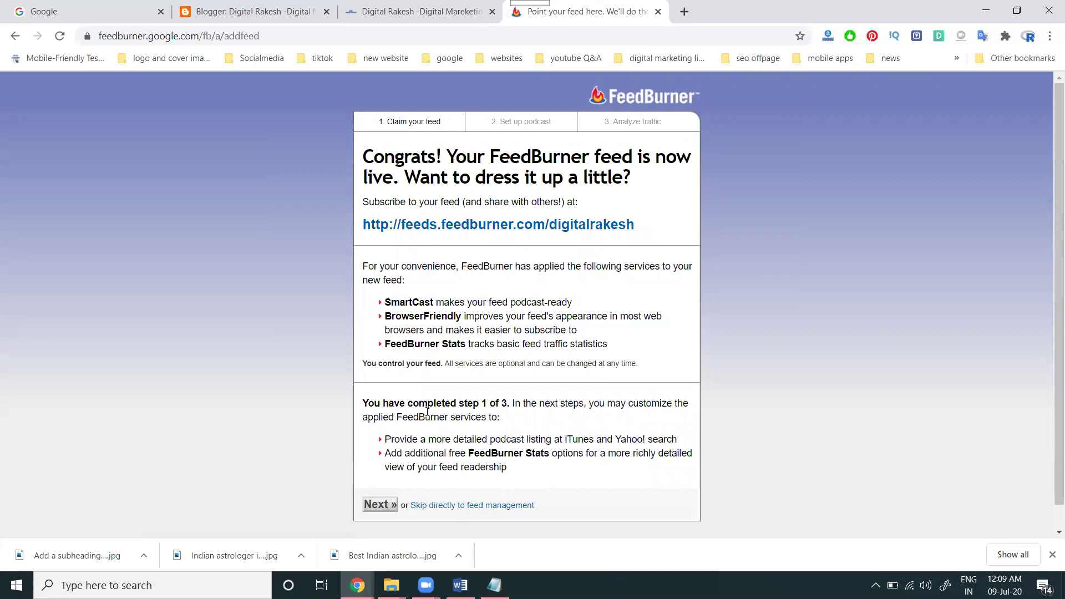
Open the new feed's public page and scroll through its content
{"action": "scroll", "coordinate": [437, 408], "scroll_direction": "down", "scroll_amount": 1}
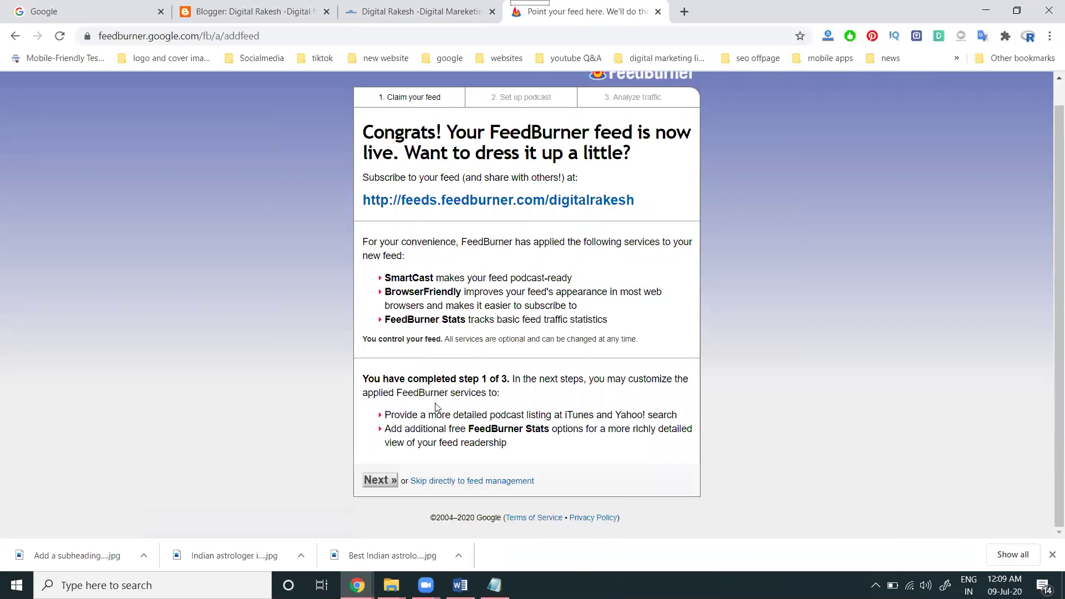
{"action": "left_click", "coordinate": [479, 201]}
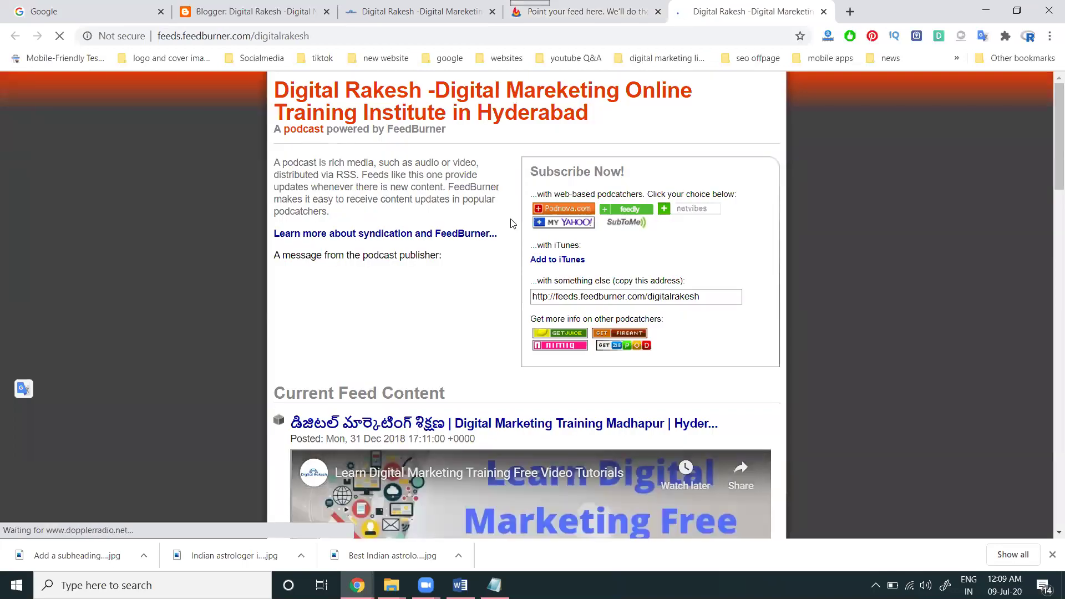
{"action": "scroll", "coordinate": [511, 223], "scroll_direction": "down", "scroll_amount": 10}
{"action": "scroll", "coordinate": [512, 224], "scroll_direction": "down", "scroll_amount": 15}
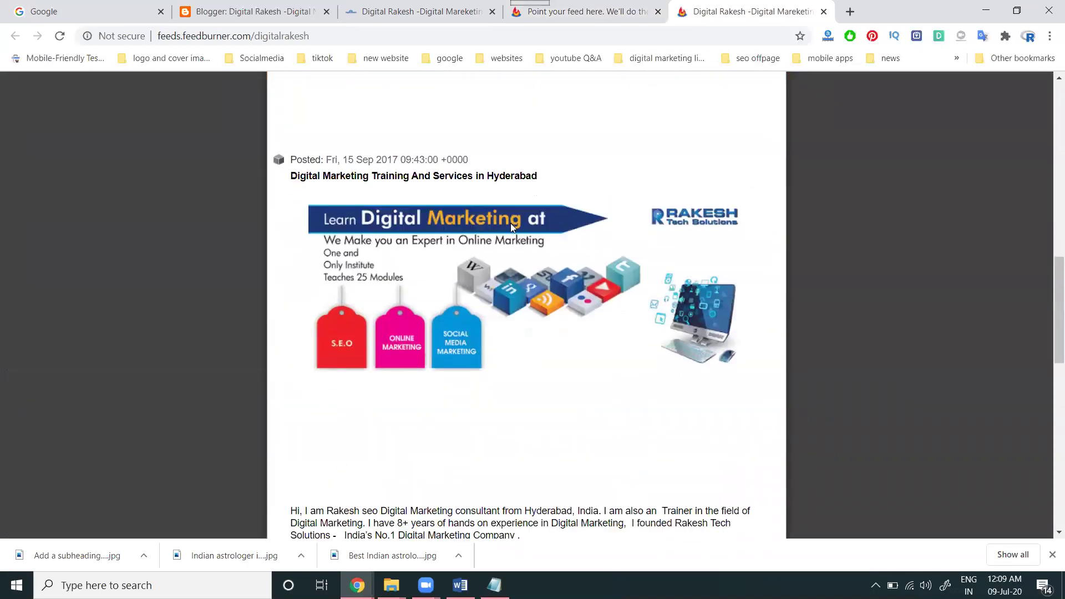
{"action": "scroll", "coordinate": [512, 236], "scroll_direction": "down", "scroll_amount": 2}
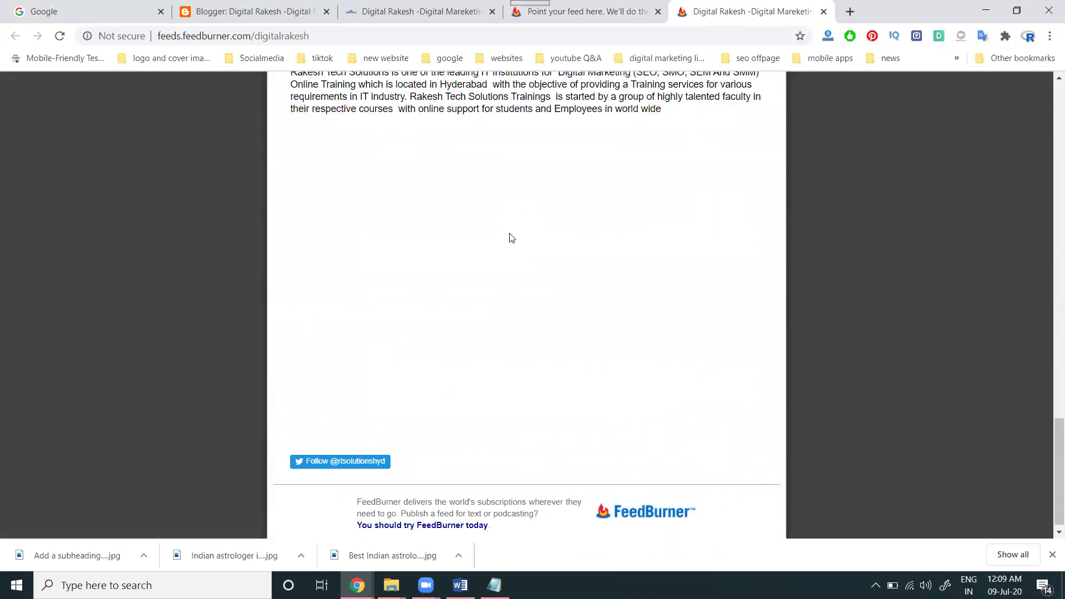
{"action": "scroll", "coordinate": [510, 238], "scroll_direction": "up", "scroll_amount": 20}
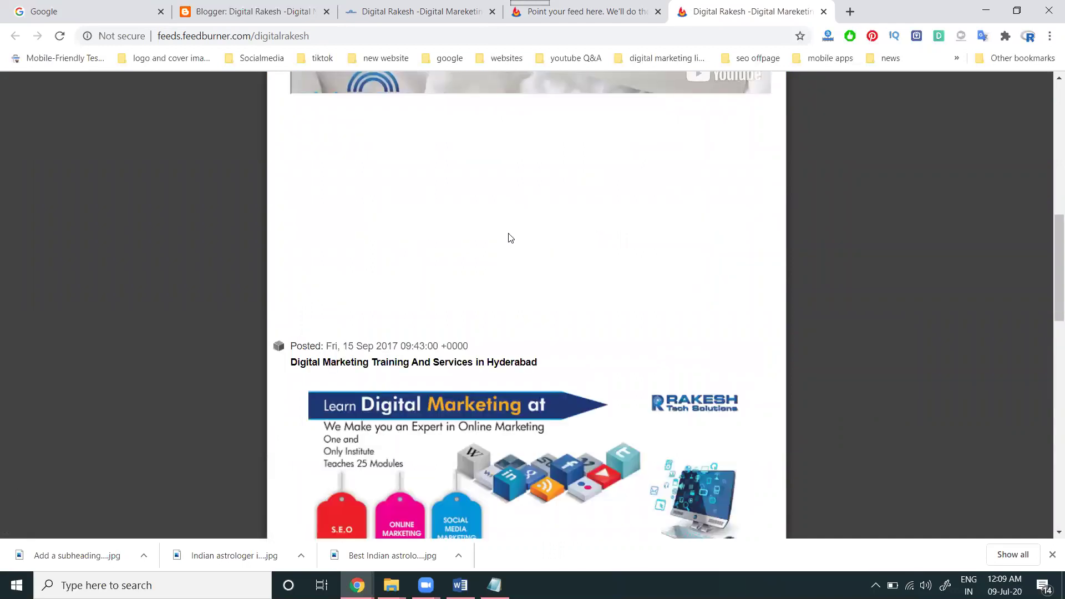
{"action": "scroll", "coordinate": [510, 238], "scroll_direction": "up", "scroll_amount": 2}
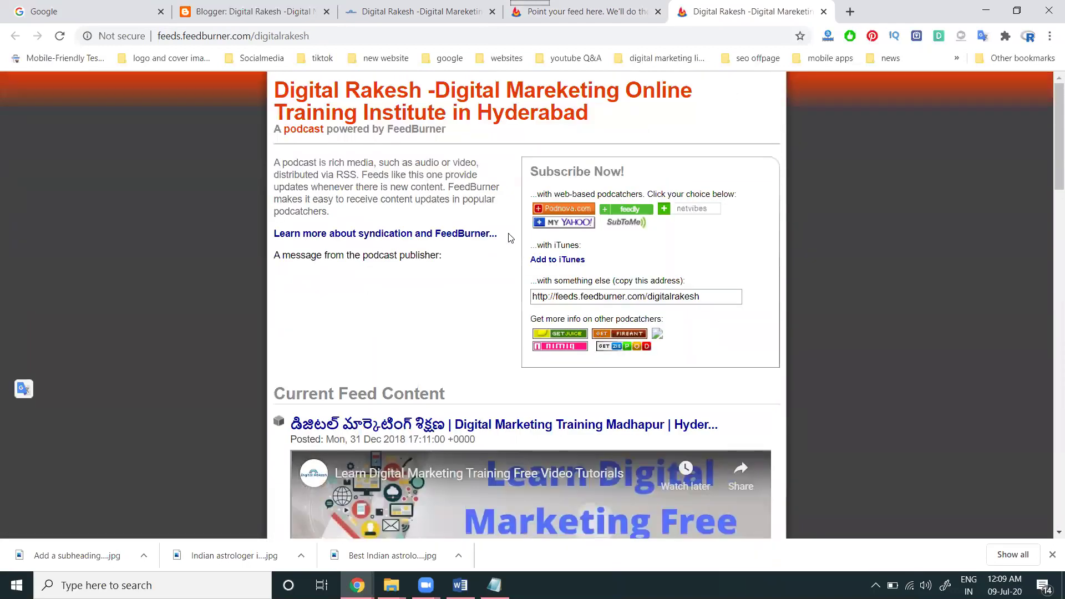
{"action": "left_click", "coordinate": [583, 12]}
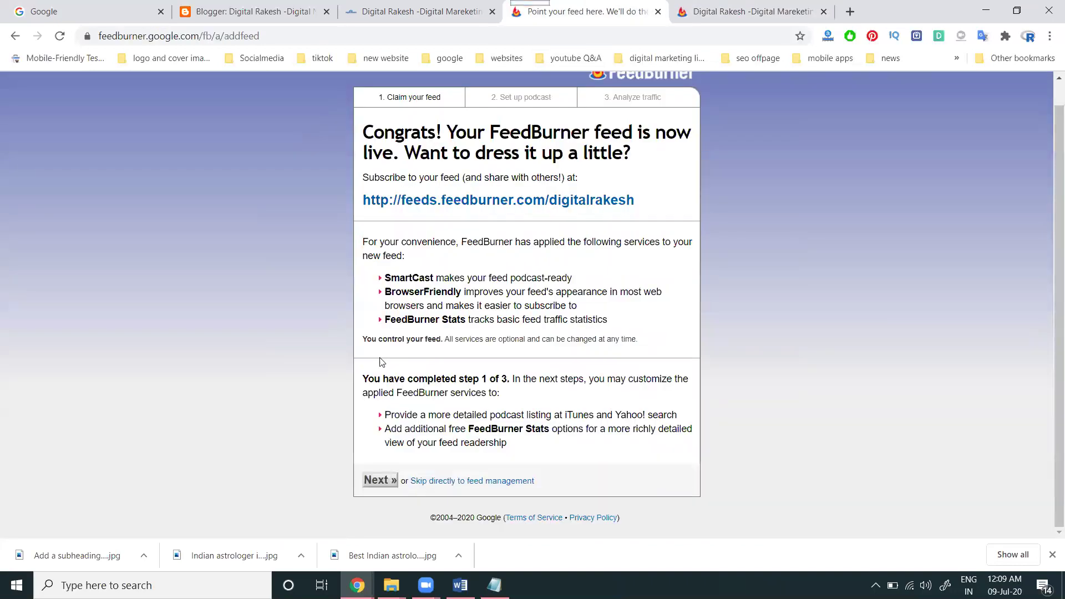
{"action": "left_click_drag", "start_coordinate": [358, 201], "coordinate": [638, 199]}
{"action": "key", "text": "ctrl+c"}
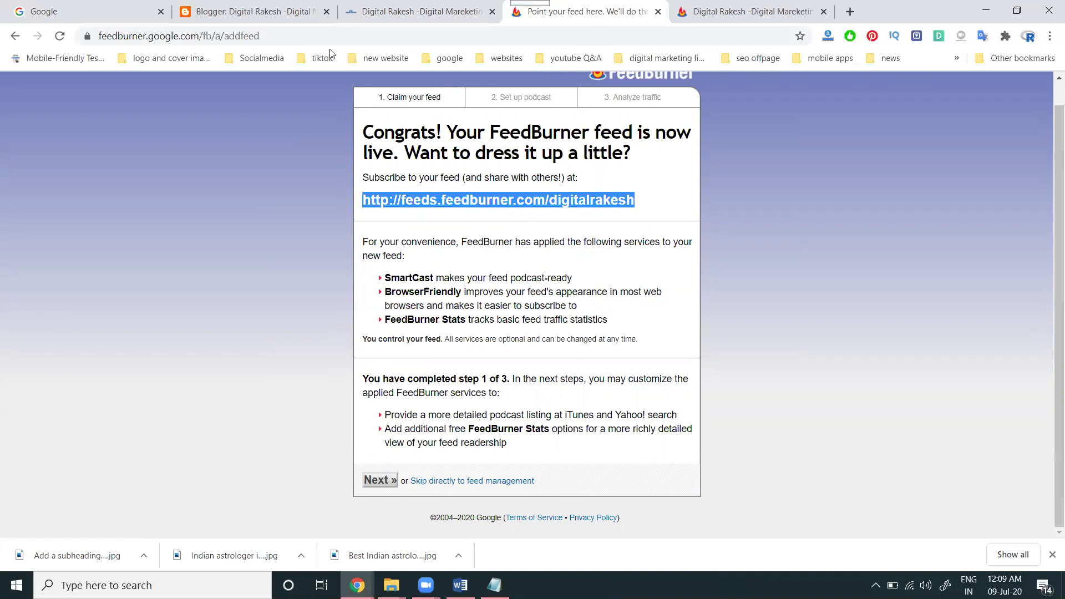
{"action": "left_click", "coordinate": [273, 9]}
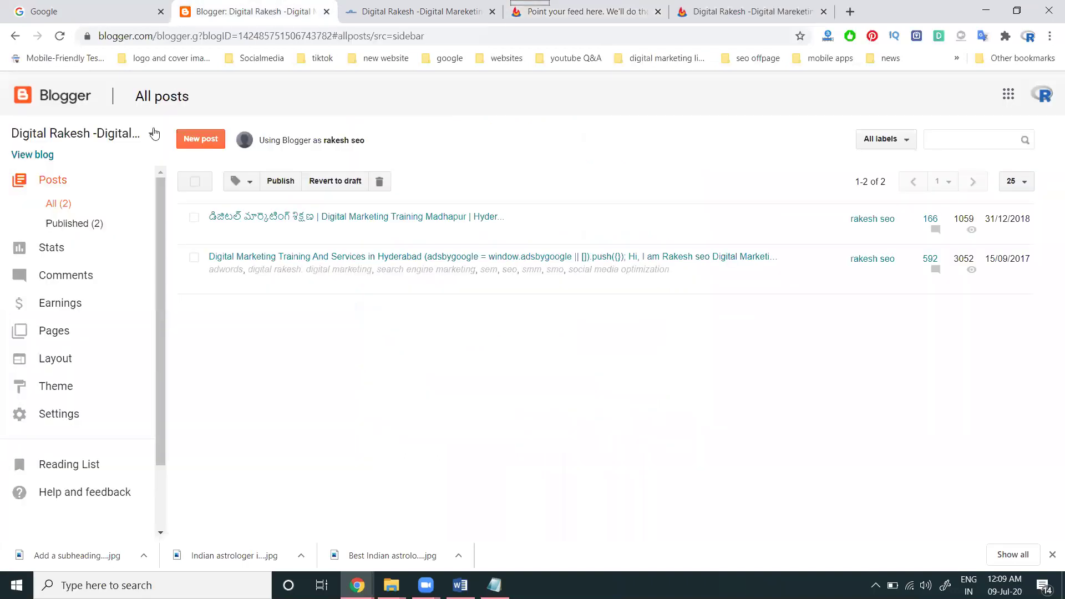
On the Layout page, pick the Feed gadget from sidebar-right-1's Add a Gadget list
{"action": "left_click", "coordinate": [68, 369]}
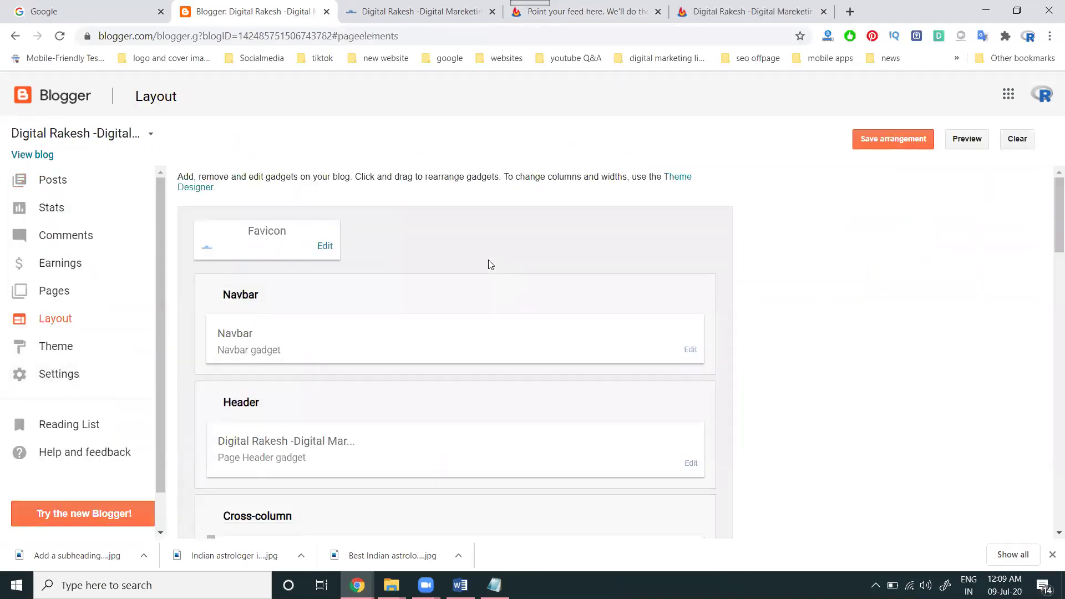
{"action": "scroll", "coordinate": [650, 252], "scroll_direction": "down", "scroll_amount": 9}
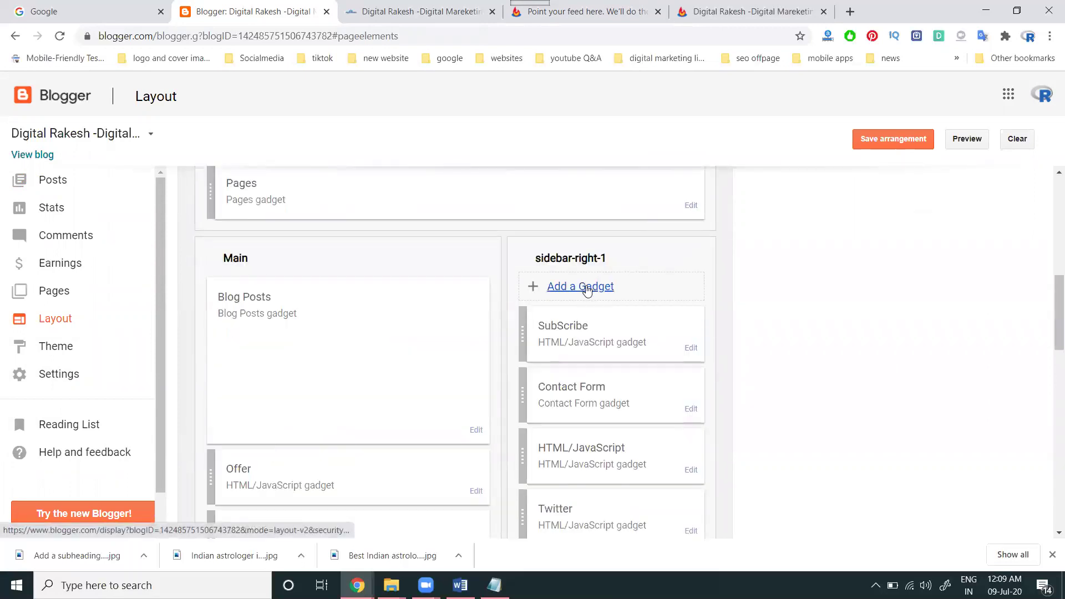
{"action": "left_click", "coordinate": [587, 290]}
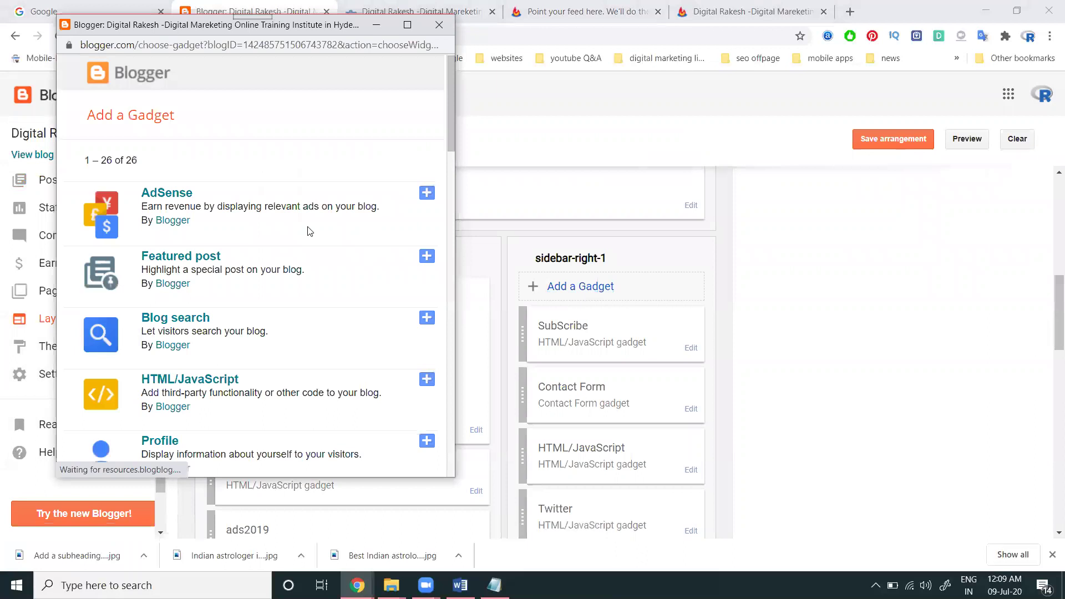
{"action": "scroll", "coordinate": [271, 223], "scroll_direction": "down", "scroll_amount": 8}
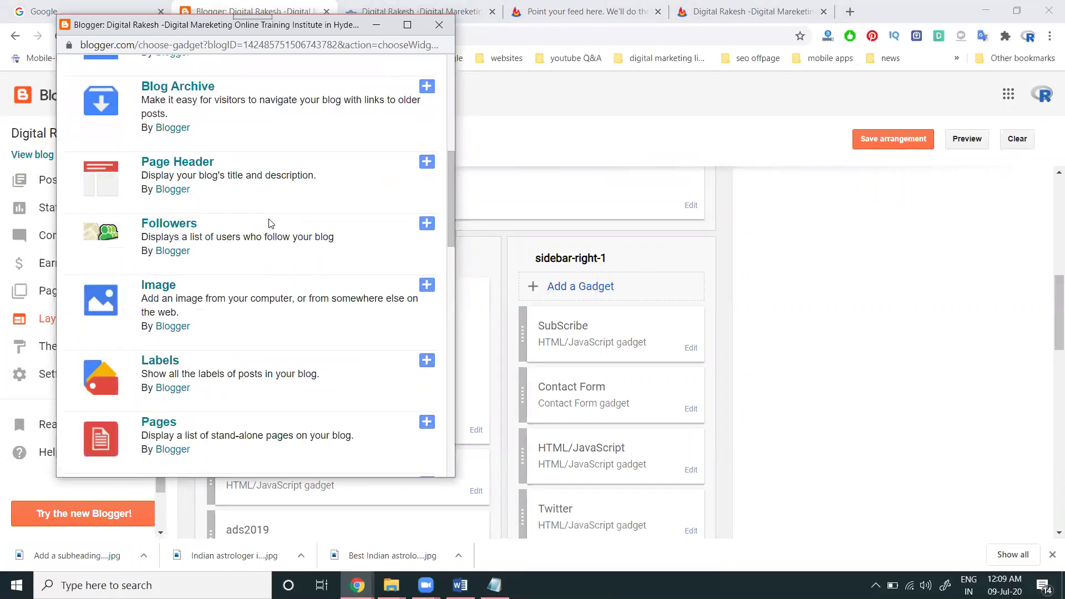
{"action": "scroll", "coordinate": [271, 223], "scroll_direction": "down", "scroll_amount": 8}
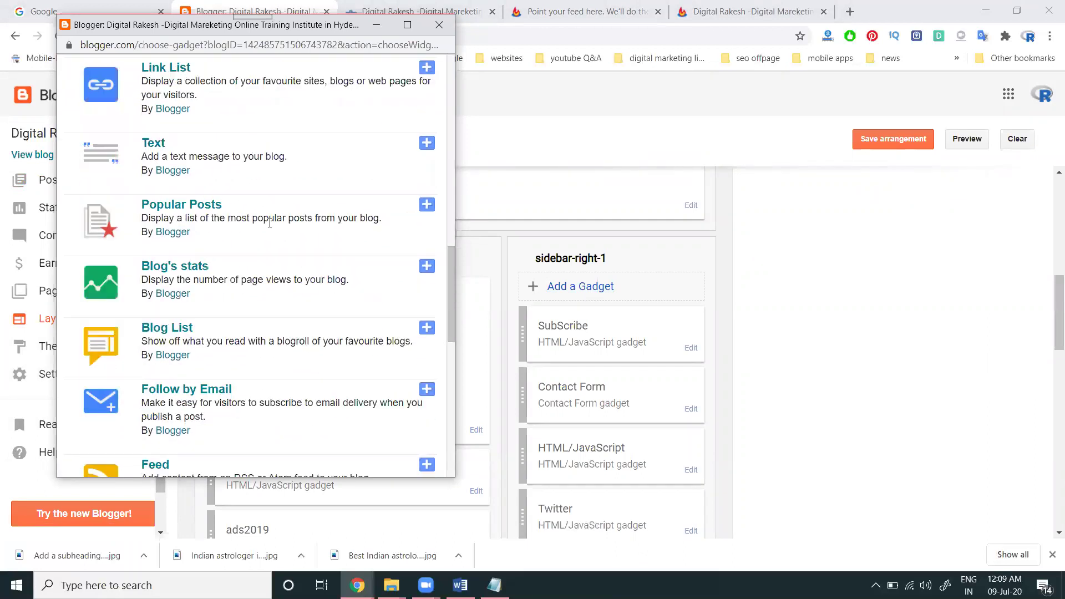
{"action": "scroll", "coordinate": [270, 229], "scroll_direction": "down", "scroll_amount": 3}
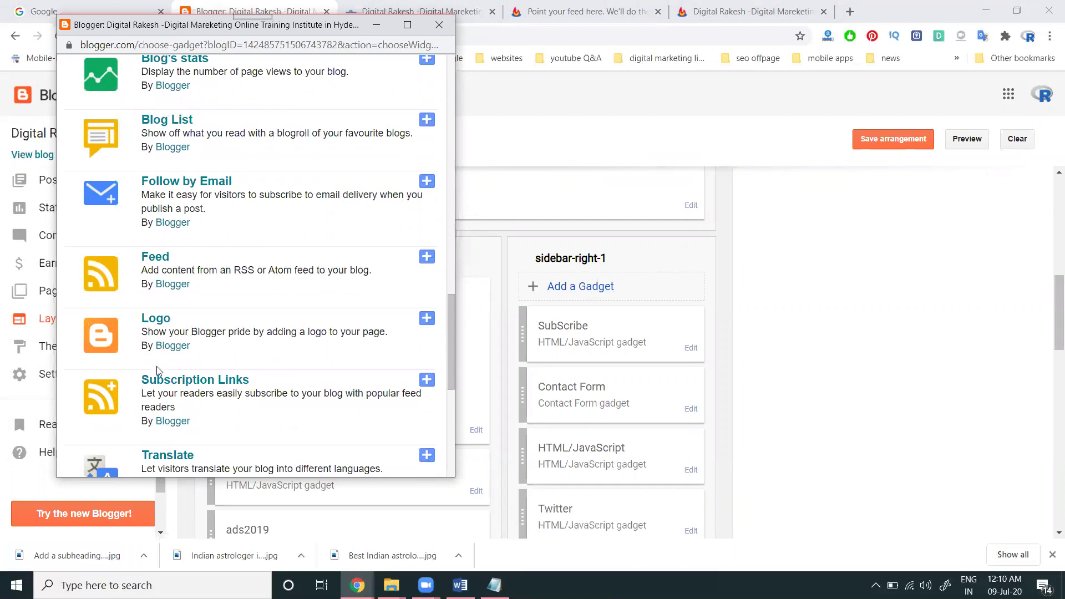
{"action": "scroll", "coordinate": [157, 251], "scroll_direction": "down", "scroll_amount": 5}
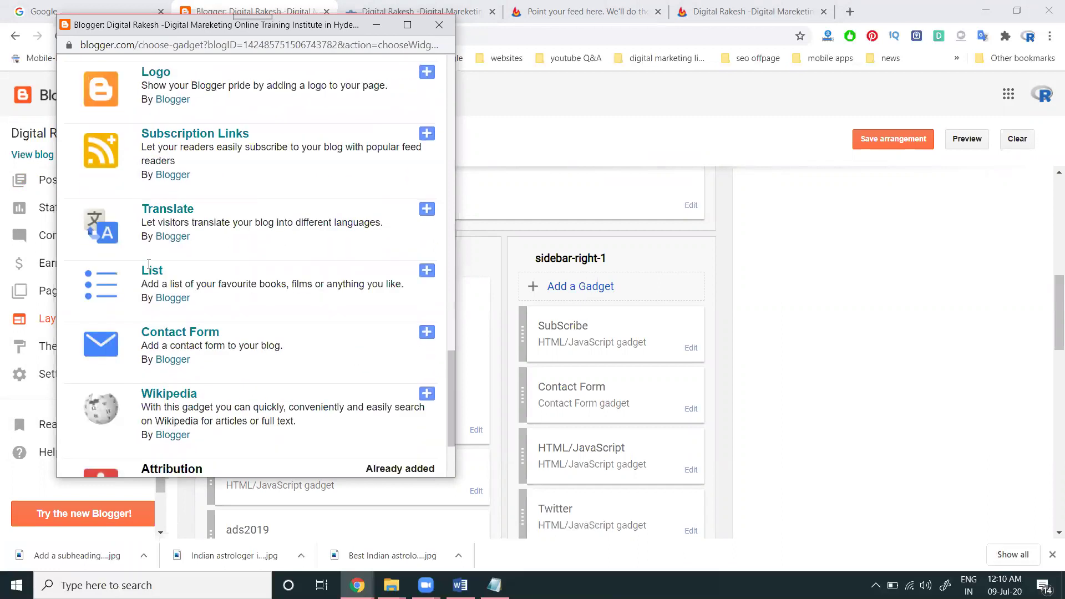
{"action": "scroll", "coordinate": [149, 264], "scroll_direction": "down", "scroll_amount": 2}
{"action": "scroll", "coordinate": [149, 266], "scroll_direction": "up", "scroll_amount": 5}
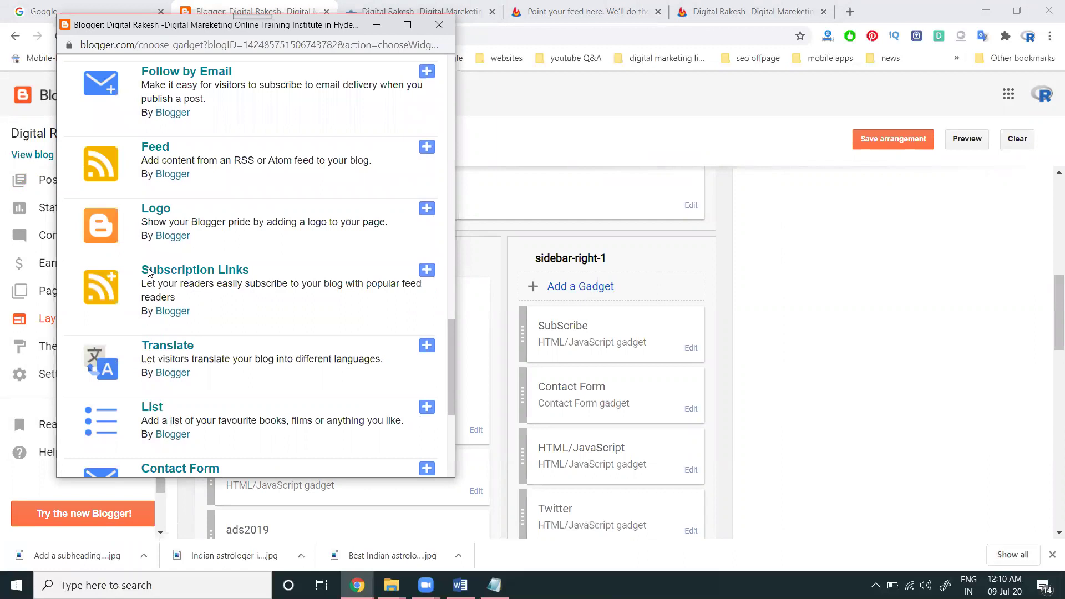
{"action": "scroll", "coordinate": [149, 272], "scroll_direction": "up", "scroll_amount": 2}
{"action": "left_click", "coordinate": [156, 225]}
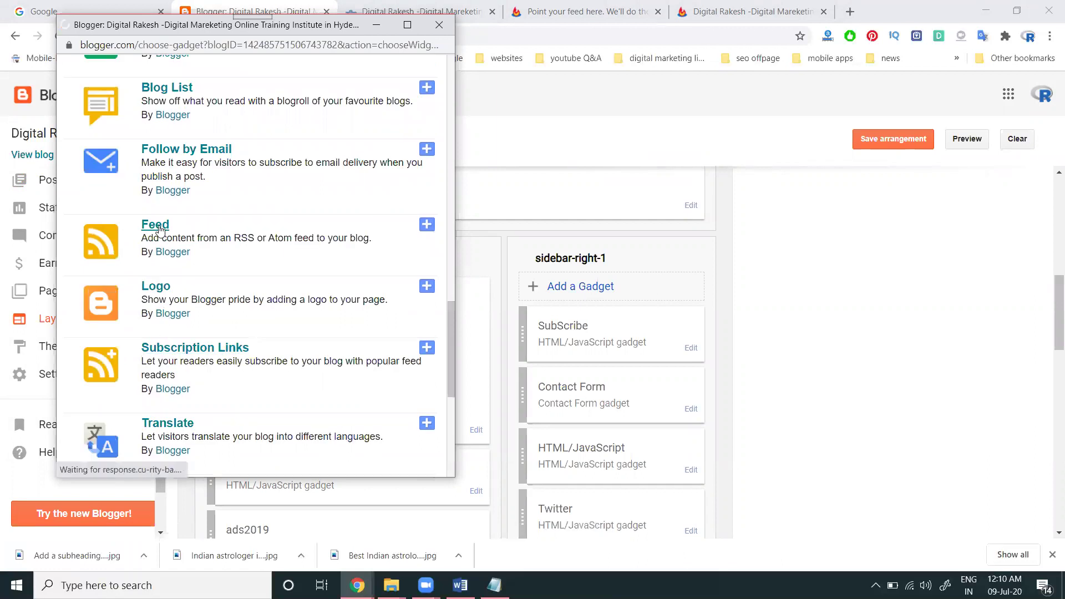
Paste the FeedBurner feed URL into the Feed gadget, show 1 item, and save it
{"action": "left_click", "coordinate": [220, 172]}
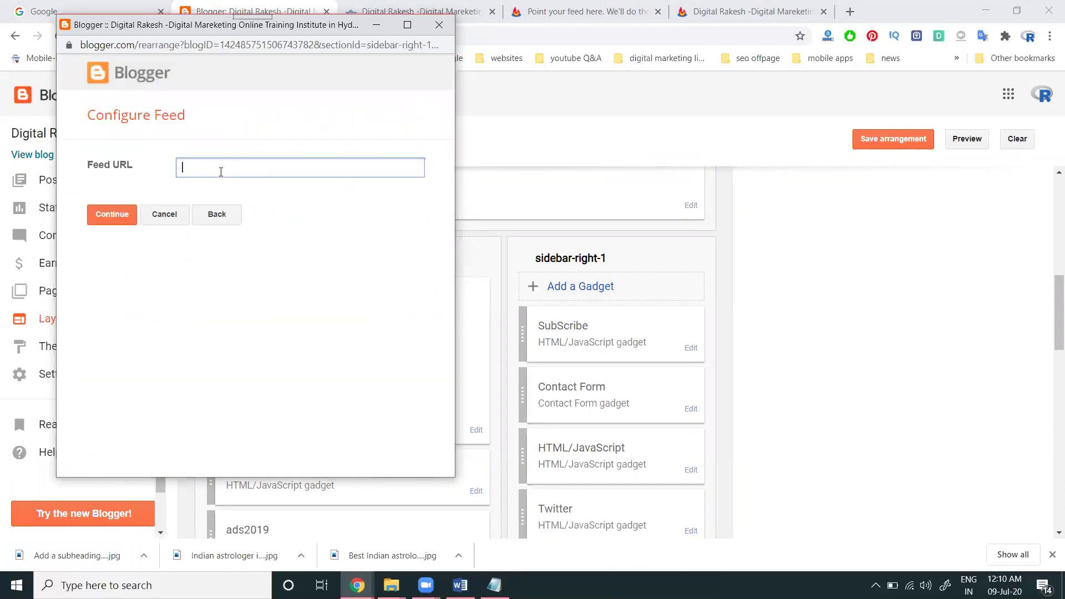
{"action": "key", "text": "ctrl+v"}
{"action": "left_click", "coordinate": [126, 214]}
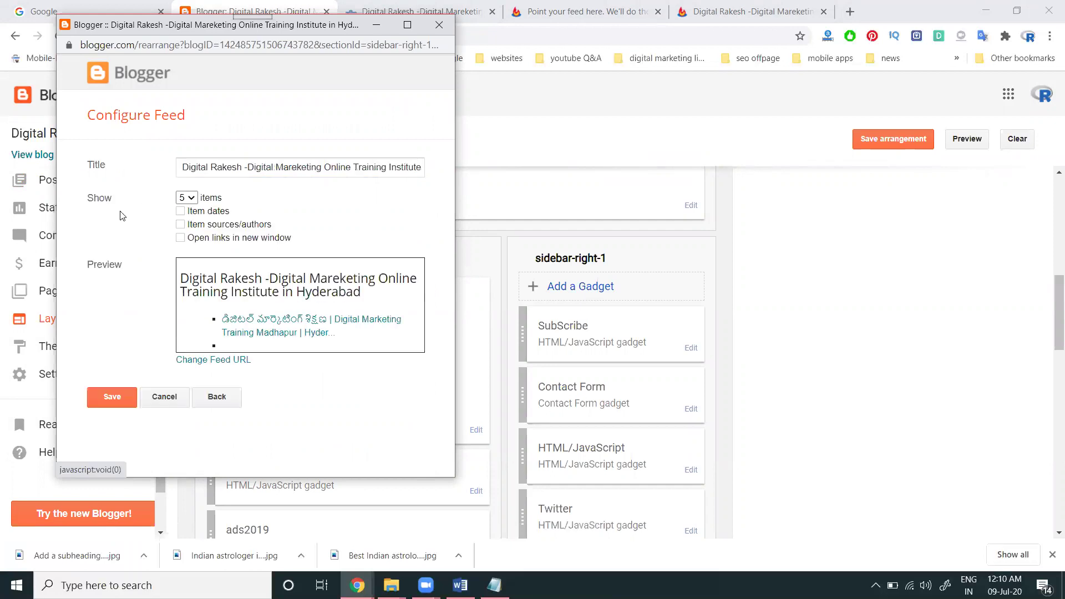
{"action": "left_click", "coordinate": [192, 199]}
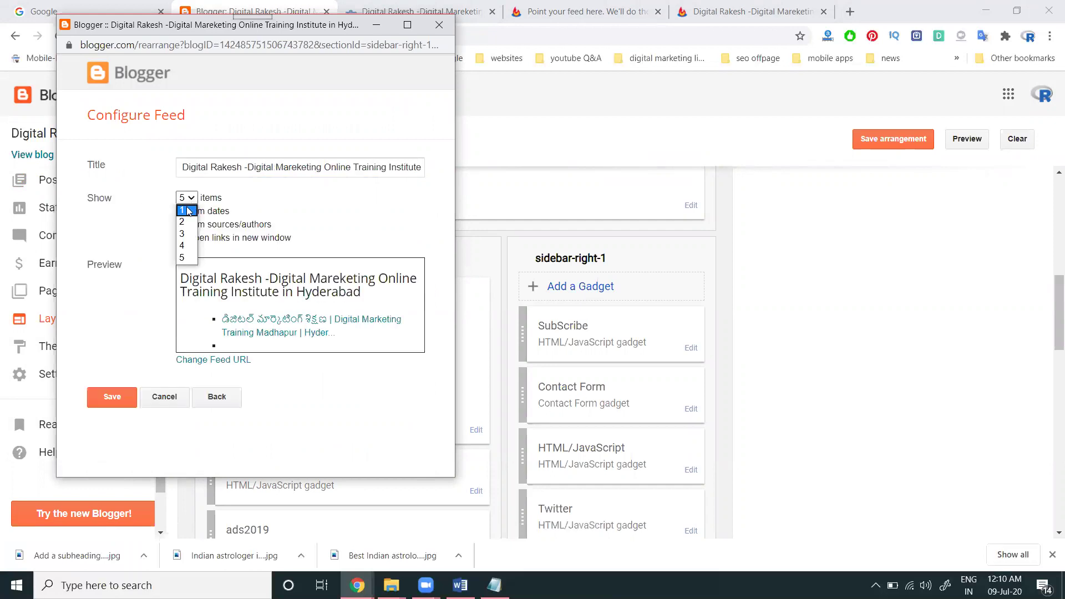
{"action": "left_click", "coordinate": [185, 211]}
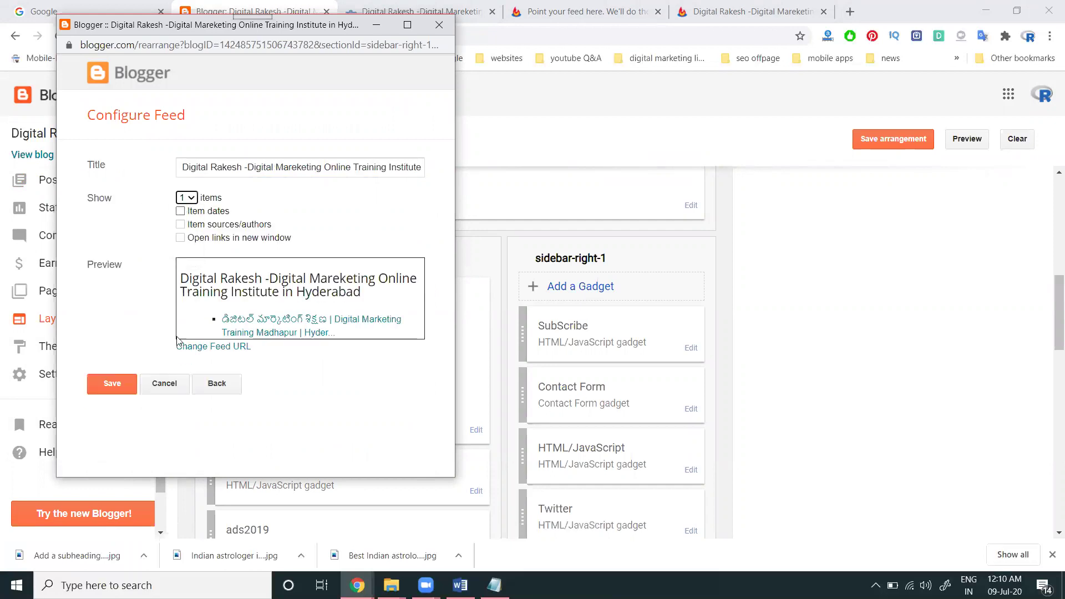
{"action": "left_click", "coordinate": [109, 386]}
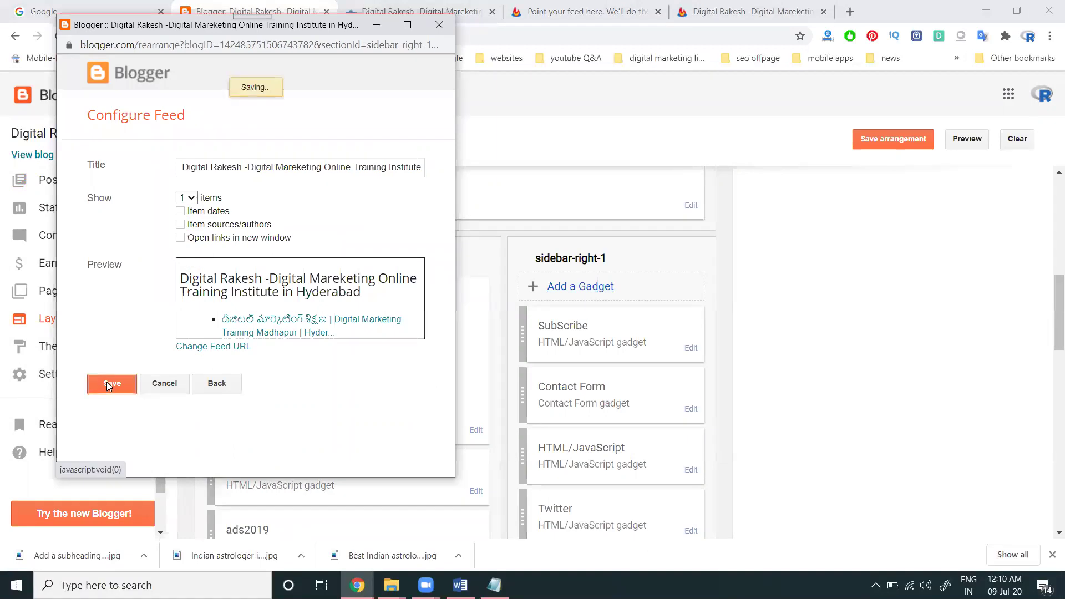
Save the layout arrangement and reload the live blog to see the gadget
{"action": "left_click", "coordinate": [888, 140]}
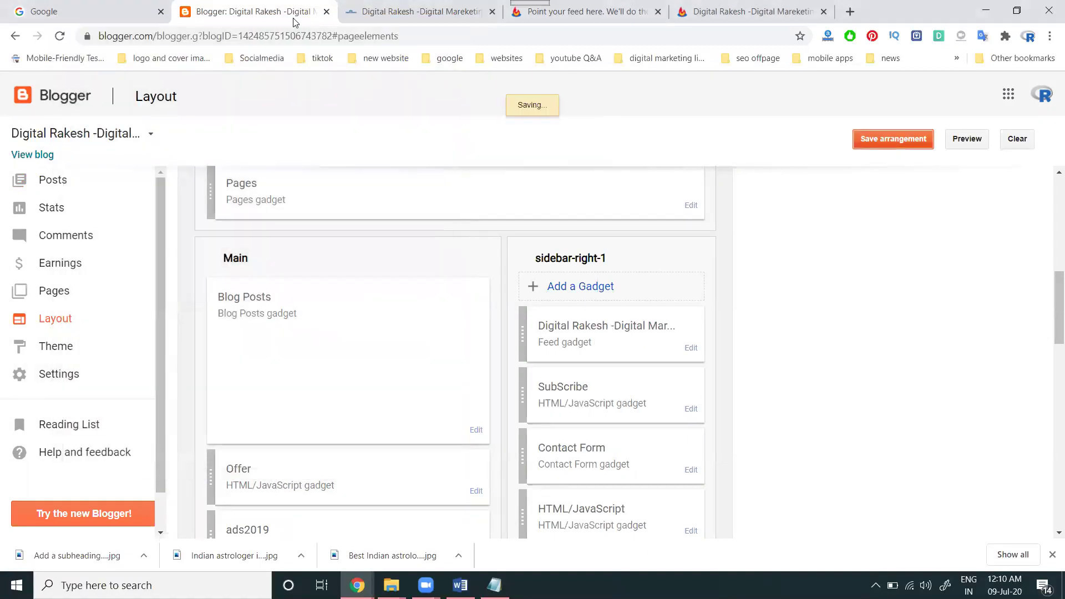
{"action": "left_click", "coordinate": [388, 12]}
{"action": "left_click", "coordinate": [58, 37]}
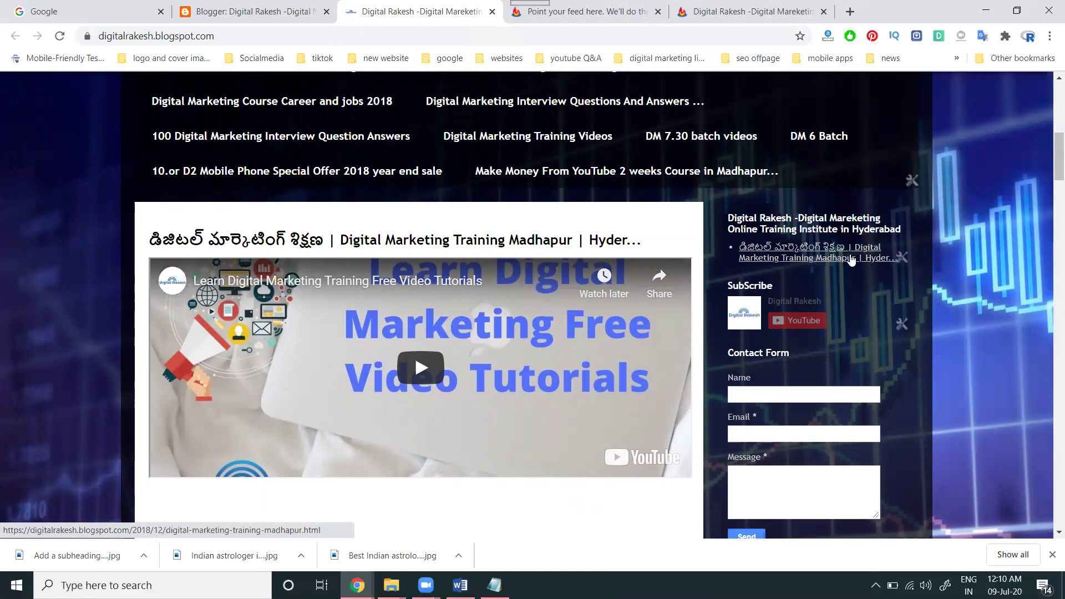
Open the sidebar Feed gadget's settings from its wrench icon on the live blog
{"action": "left_click", "coordinate": [902, 257]}
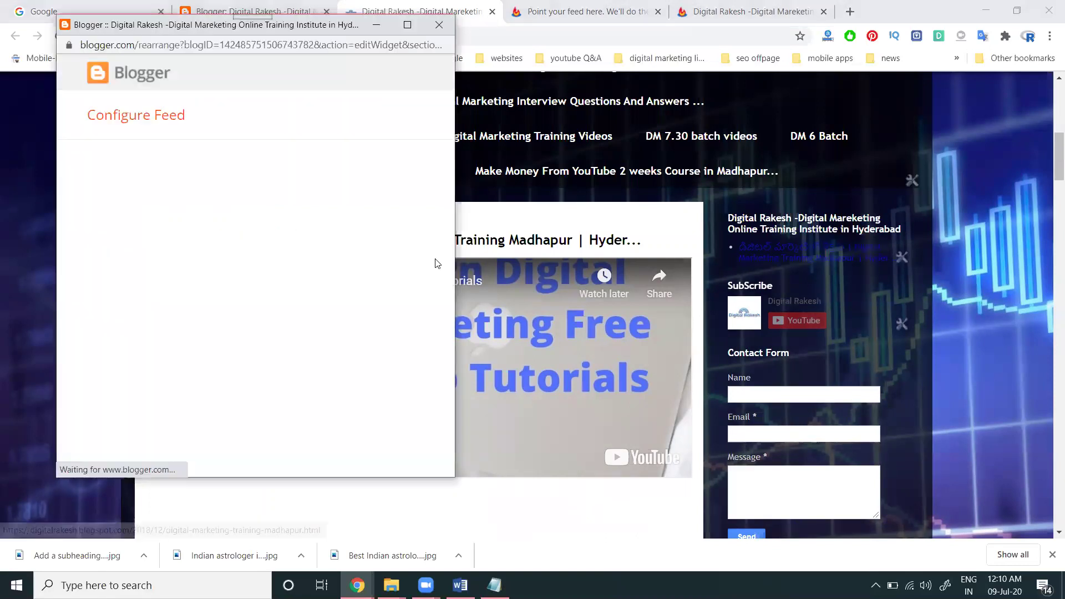
Change the Feed gadget to show 2 items, save, and reload the blog
{"action": "left_click", "coordinate": [186, 198]}
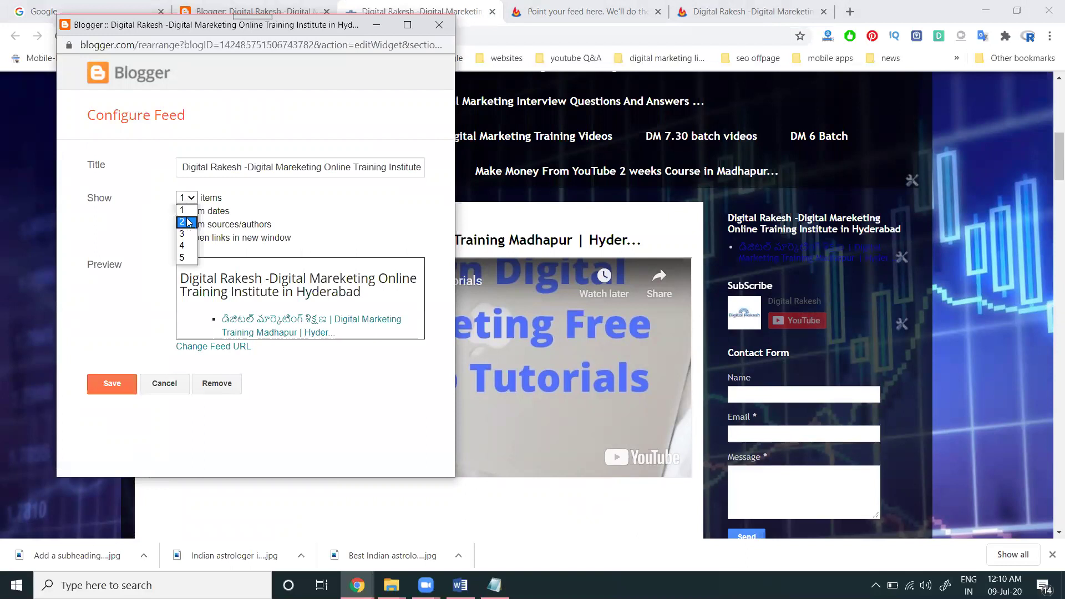
{"action": "left_click", "coordinate": [187, 222]}
{"action": "left_click", "coordinate": [121, 391]}
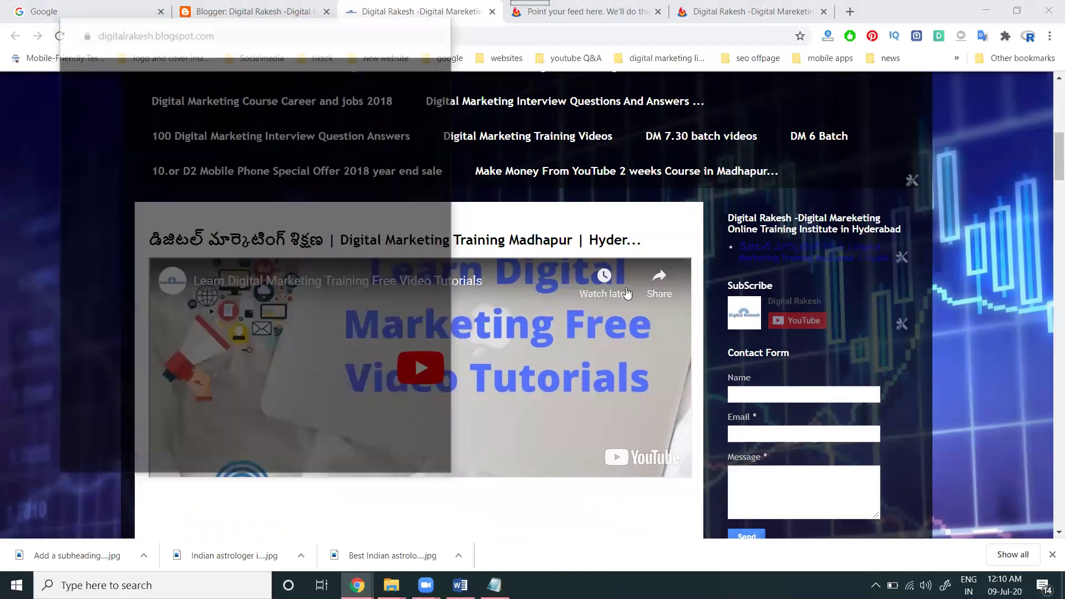
{"action": "left_click", "coordinate": [60, 36]}
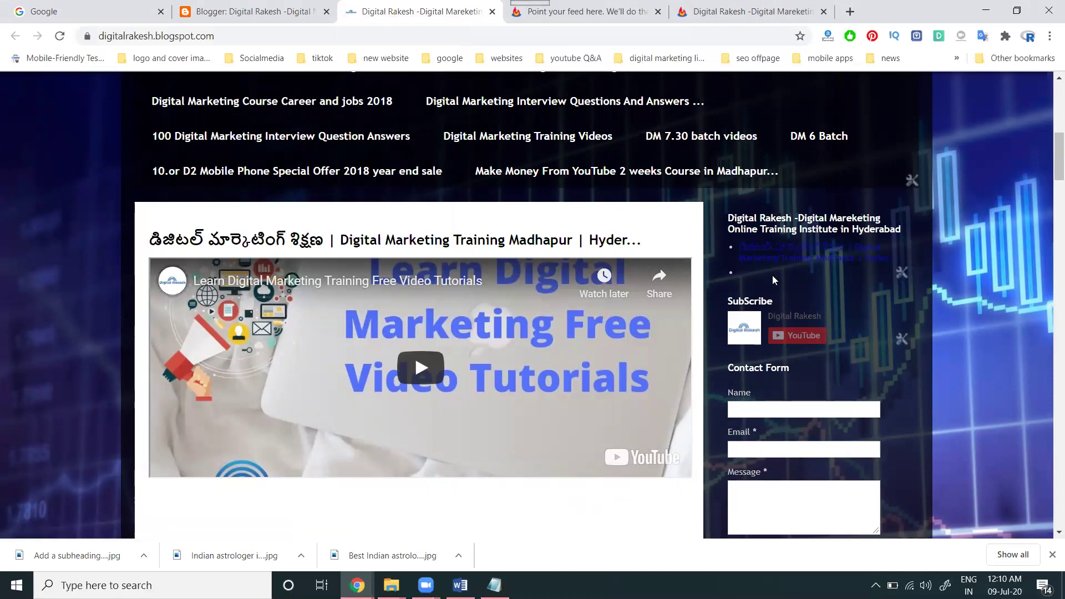
Turn on item dates, sources/authors and open-links-in-new-window, save, and reload the blog
{"action": "left_click", "coordinate": [902, 282]}
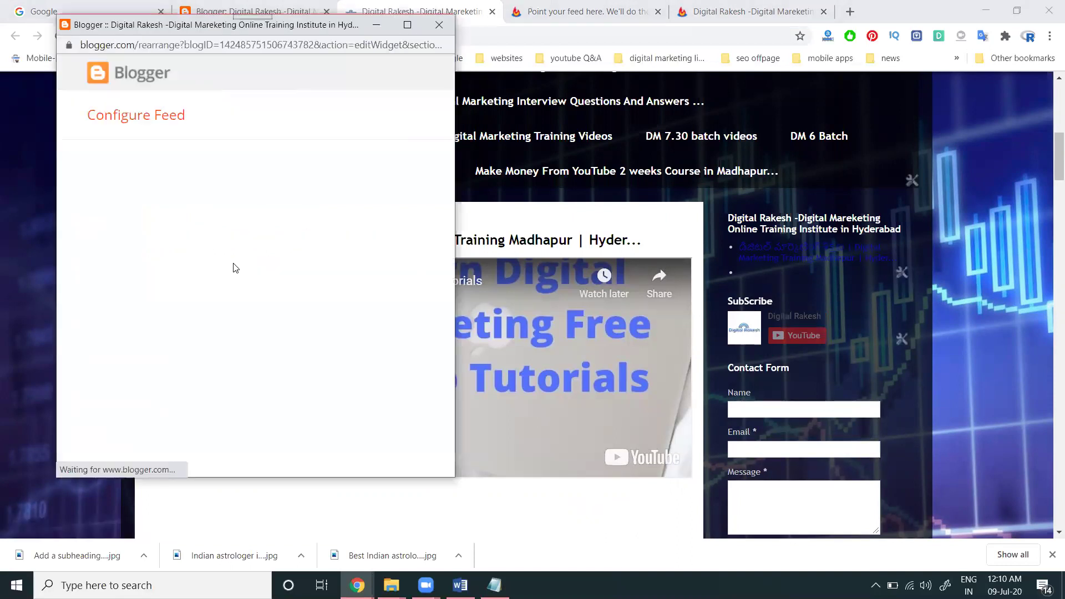
{"action": "left_click", "coordinate": [202, 212]}
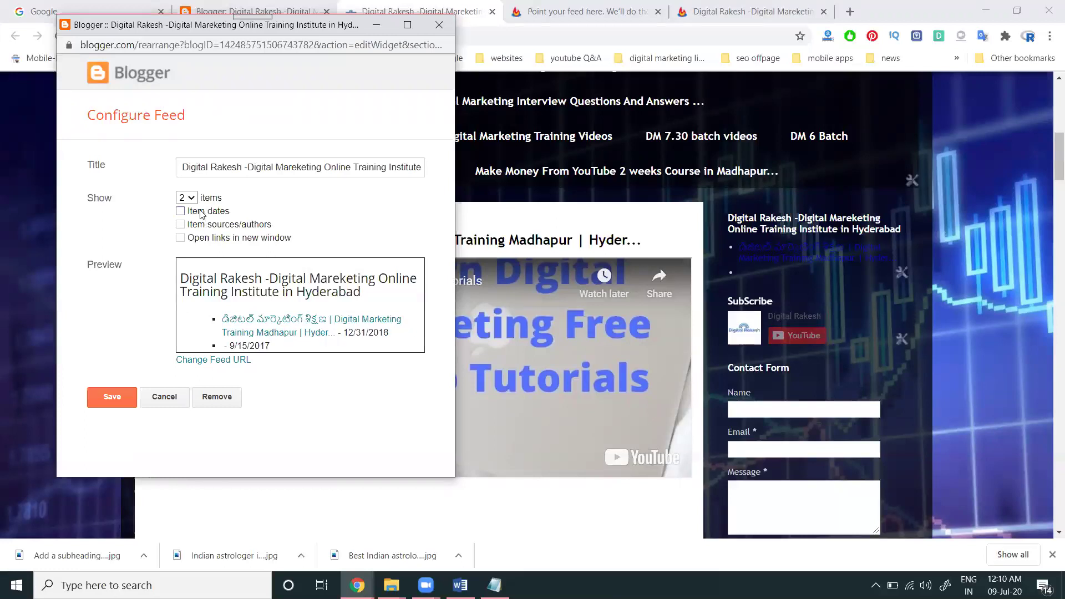
{"action": "left_click", "coordinate": [197, 224]}
{"action": "left_click", "coordinate": [195, 238]}
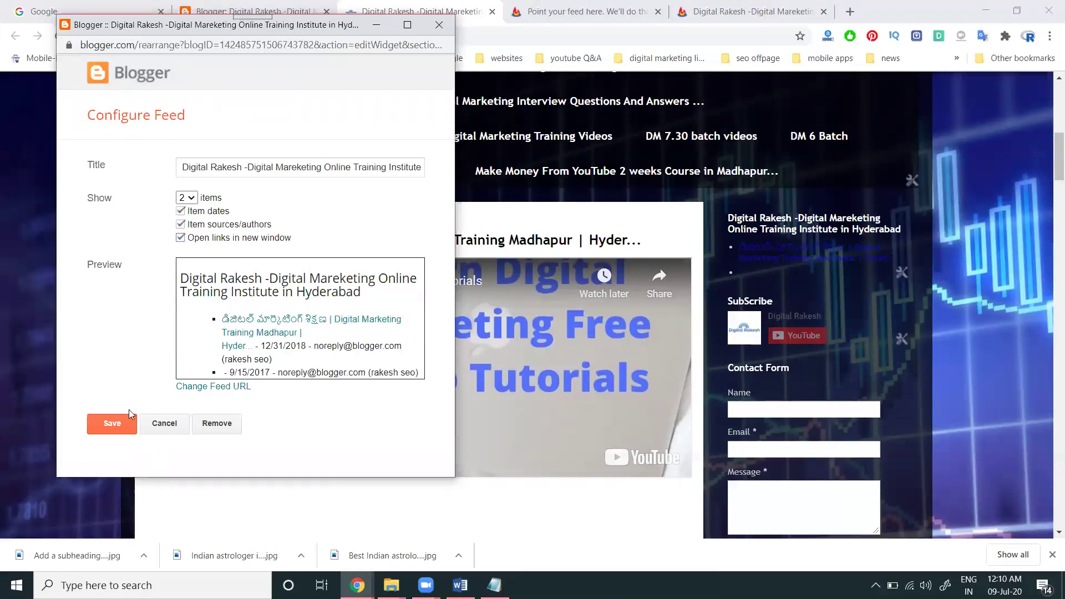
{"action": "left_click", "coordinate": [111, 424]}
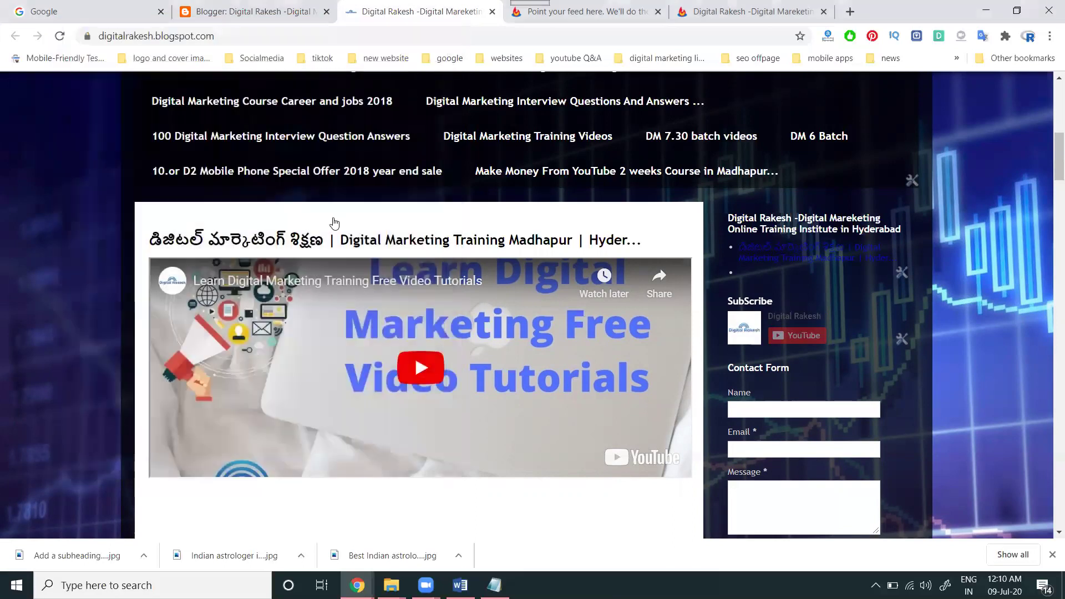
{"action": "left_click", "coordinate": [60, 37]}
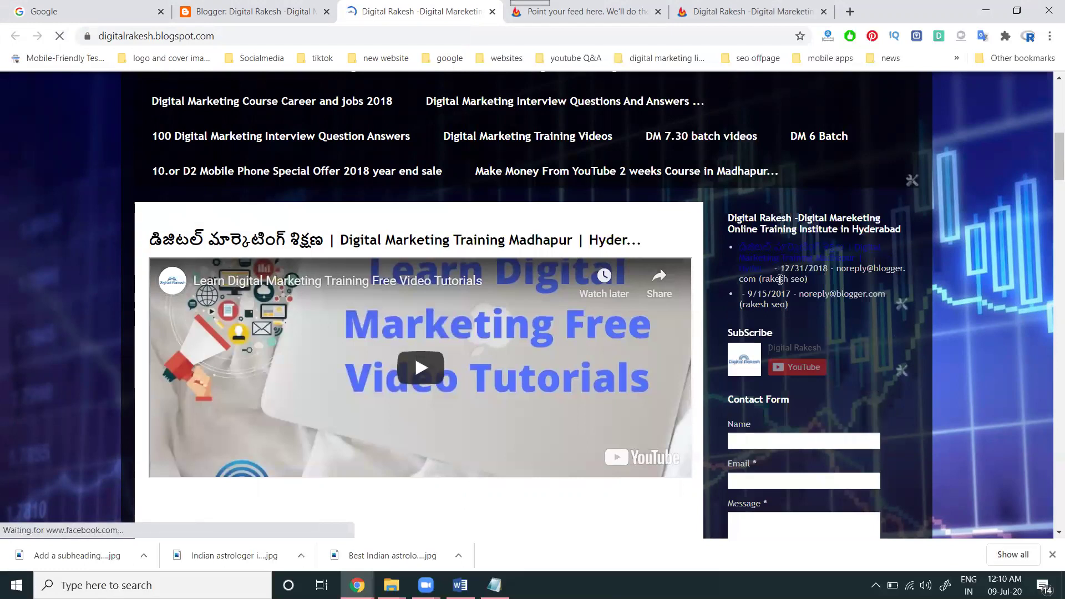
Untick item sources/authors and item dates in the Feed gadget, keeping new-window links, and save
{"action": "left_click", "coordinate": [902, 306]}
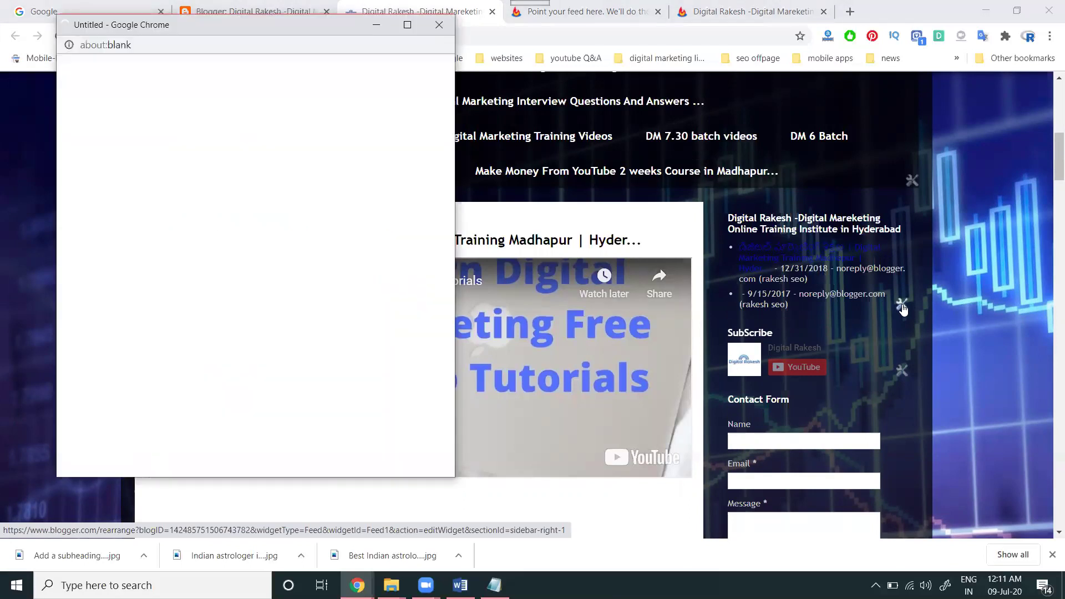
{"action": "left_click", "coordinate": [235, 239]}
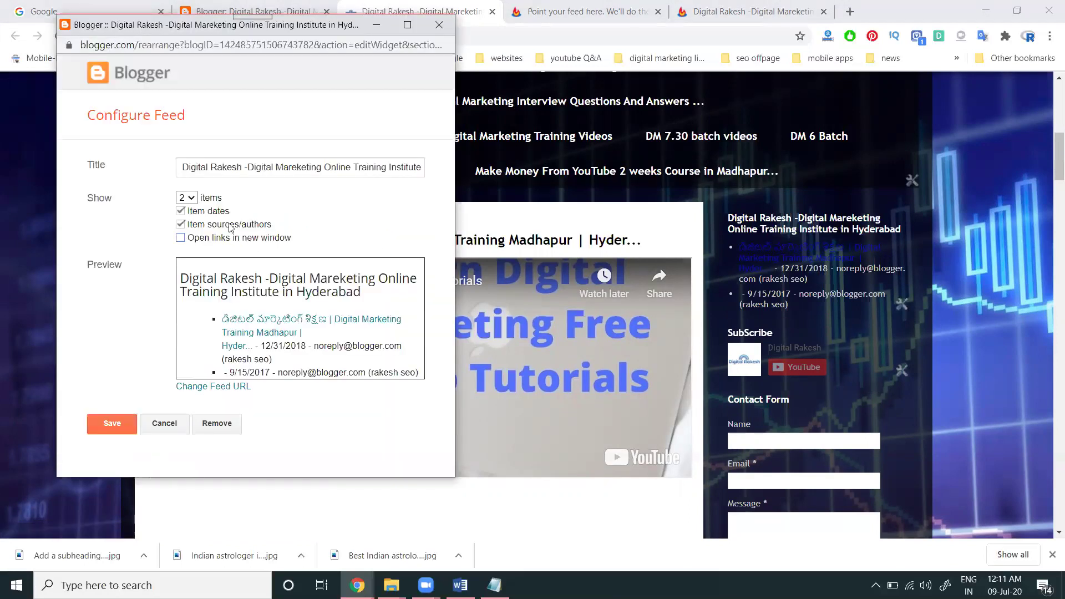
{"action": "left_click", "coordinate": [232, 226]}
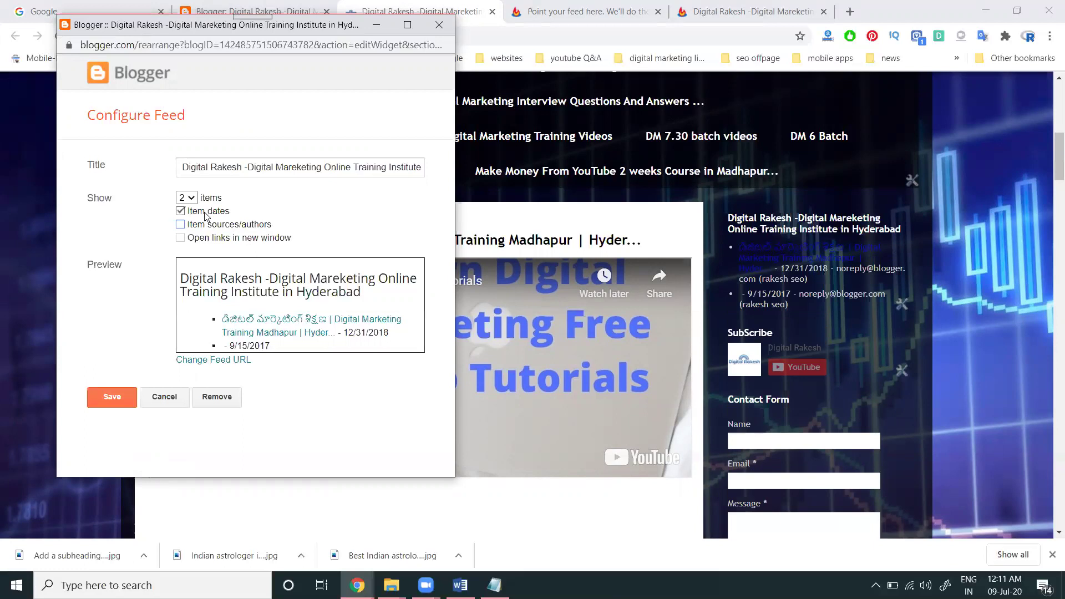
{"action": "left_click", "coordinate": [206, 239]}
{"action": "left_click", "coordinate": [199, 216]}
{"action": "left_click", "coordinate": [107, 394]}
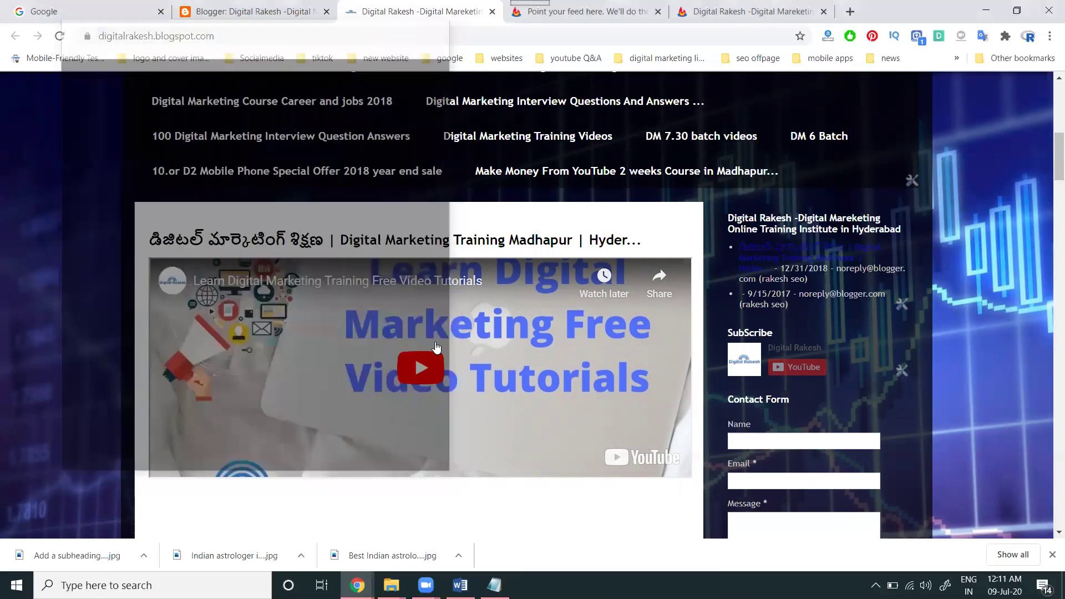
Reload the blog, test a sidebar feed post link, and close the opened tab
{"action": "left_click", "coordinate": [59, 36]}
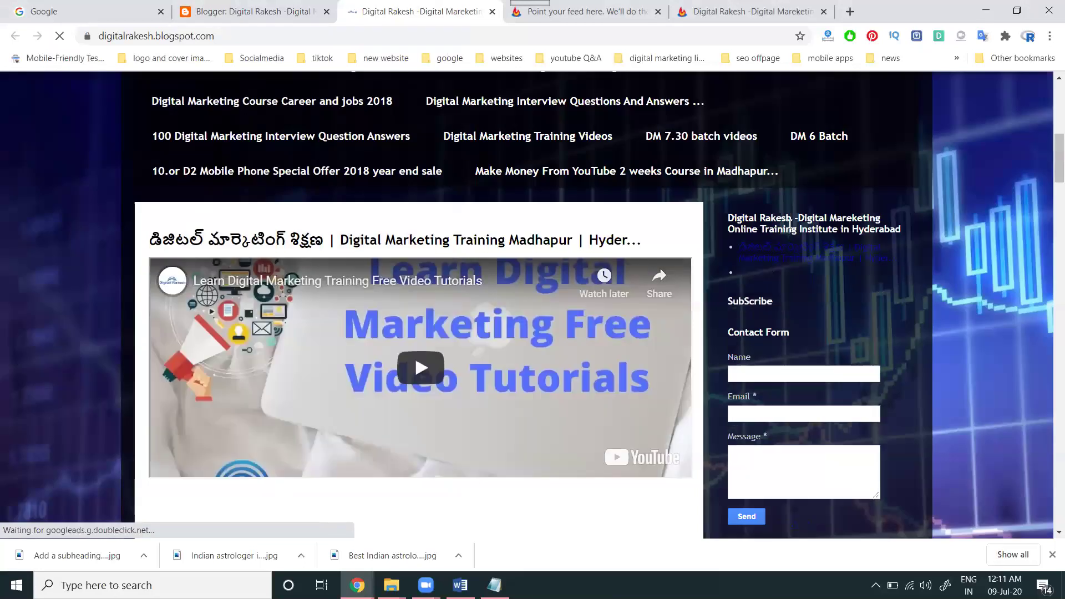
{"action": "left_click", "coordinate": [776, 259]}
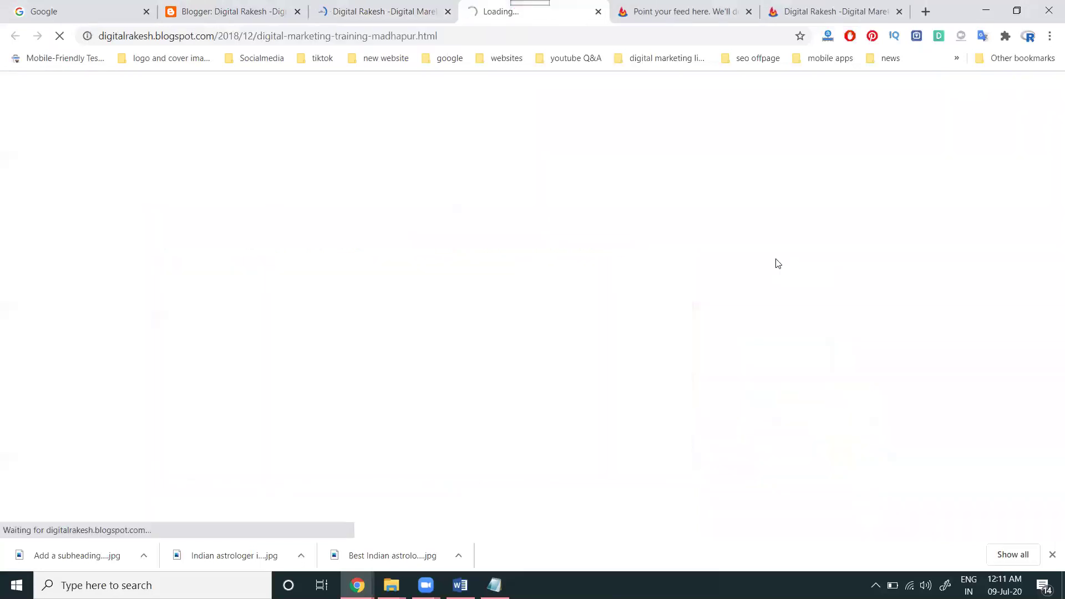
{"action": "left_click", "coordinate": [599, 11]}
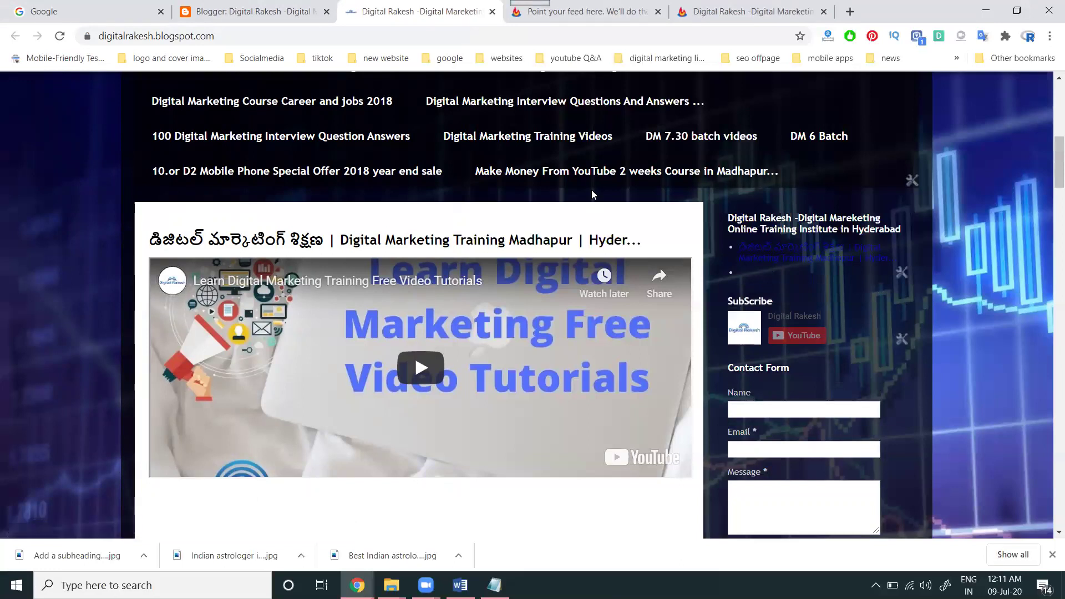
Return to FeedBurner's feed source step and continue with the RSS feed again
{"action": "left_click", "coordinate": [618, 12]}
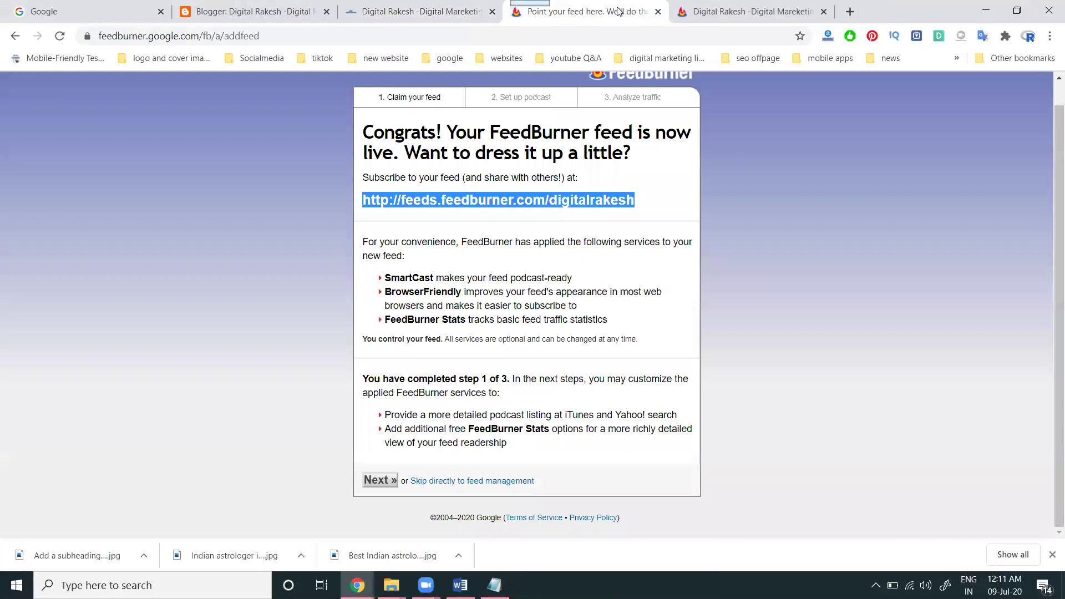
{"action": "key", "text": "ctrl+Tab"}
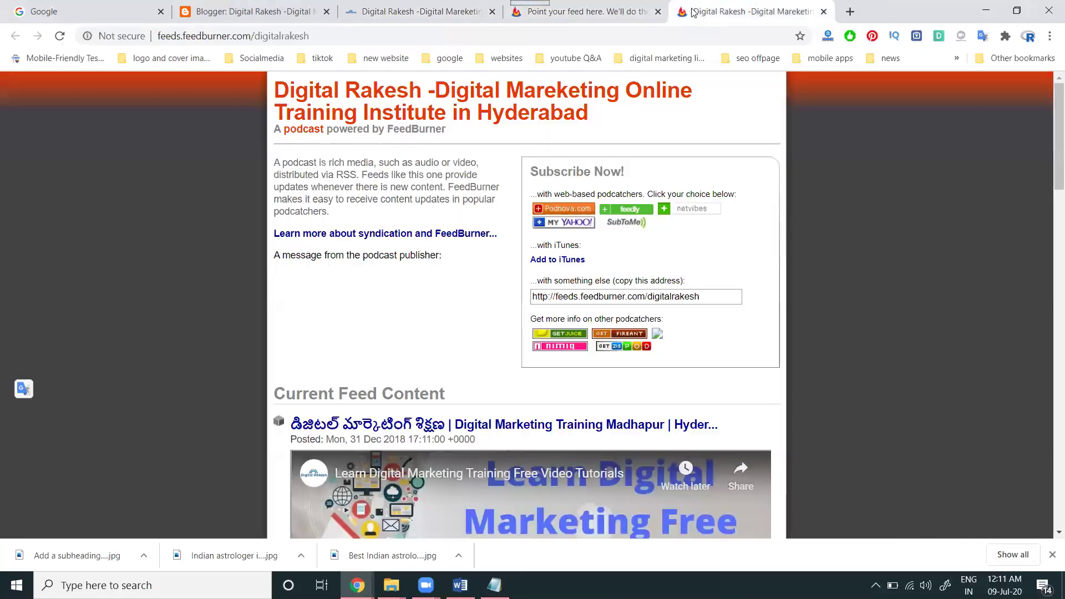
{"action": "left_click", "coordinate": [611, 12]}
{"action": "left_click", "coordinate": [15, 36]}
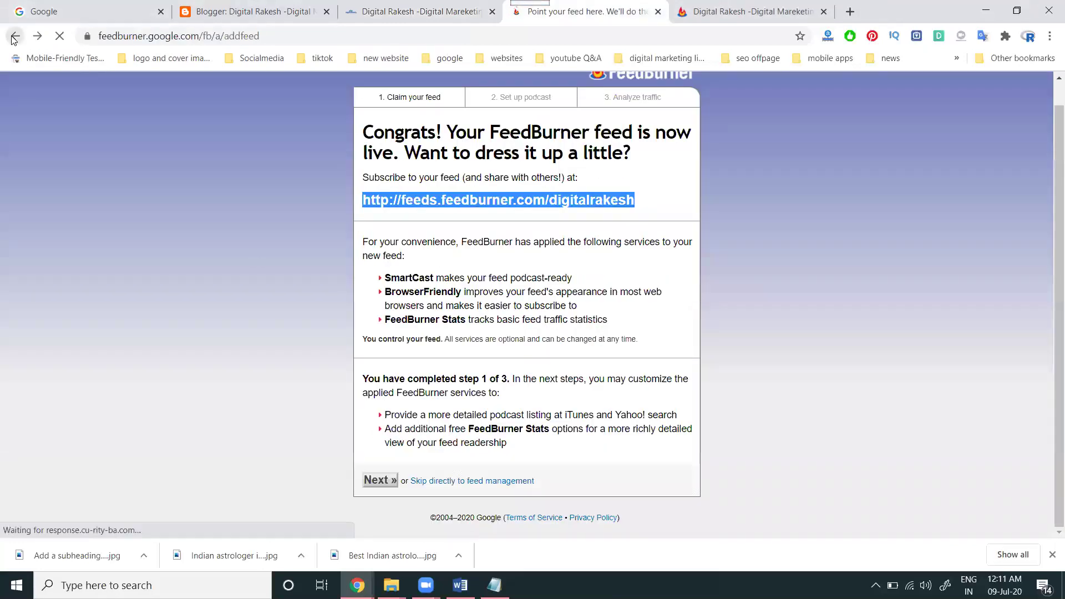
{"action": "left_click", "coordinate": [14, 36]}
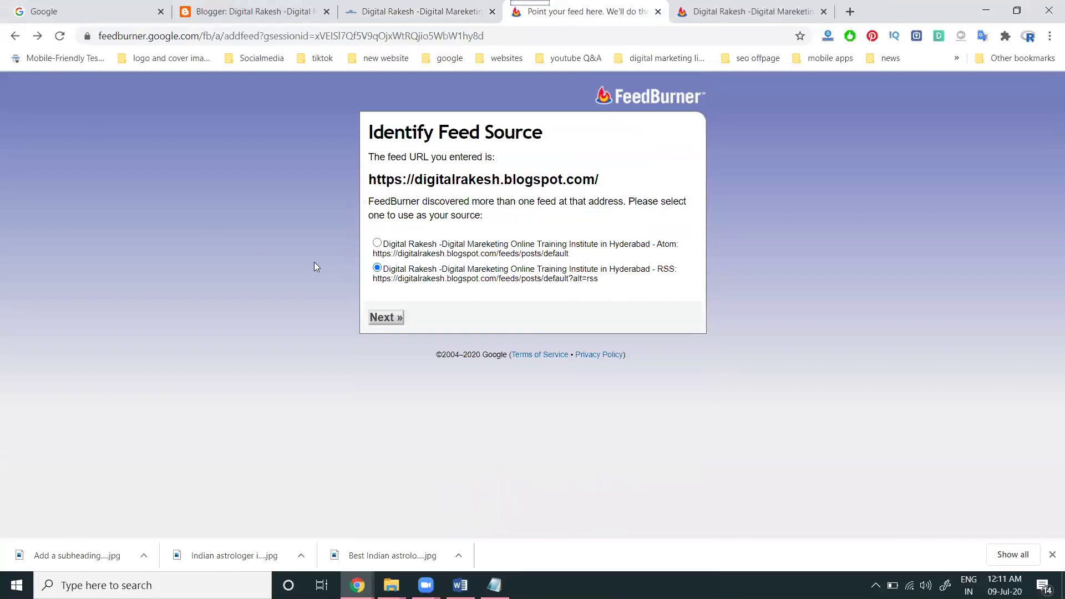
{"action": "left_click", "coordinate": [387, 319]}
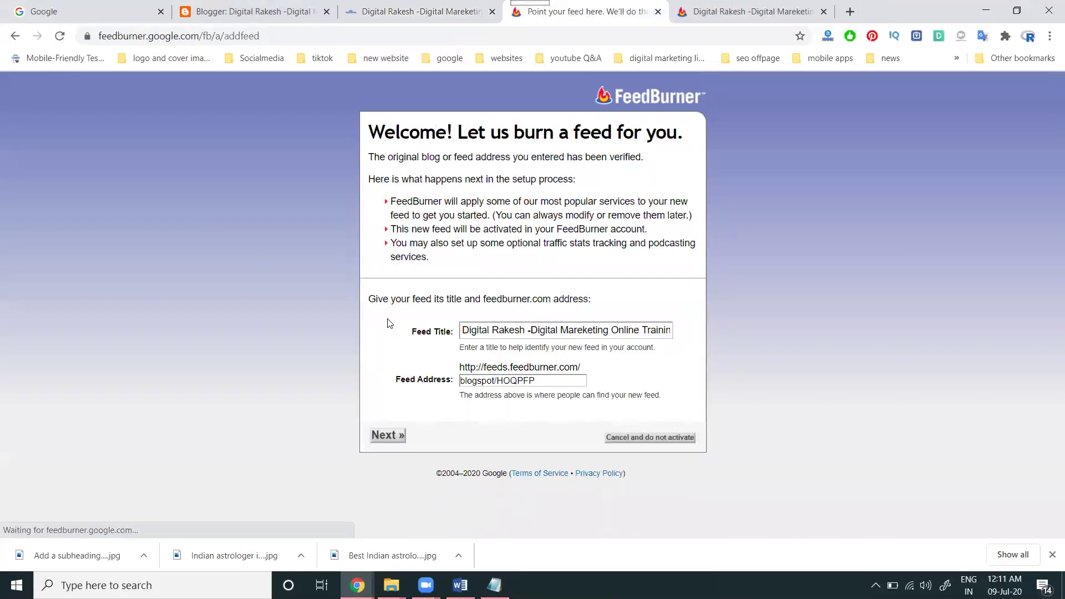
Change the taken address digitalrakesh to digitalrakeshhyd, activate the feed, and open its public page
{"action": "triple_click", "coordinate": [481, 381]}
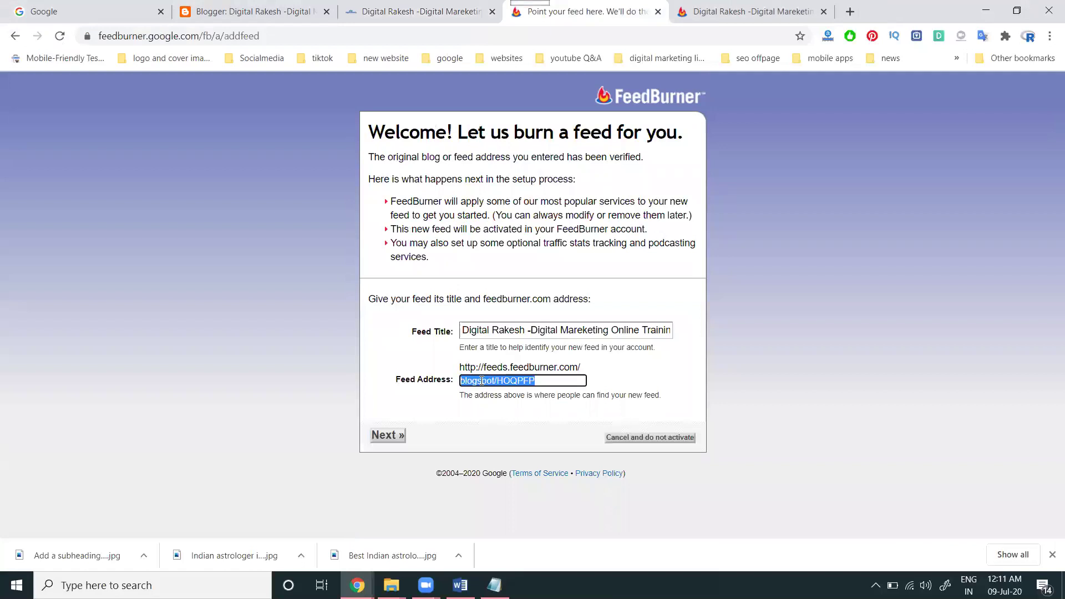
{"action": "type", "text": "dig"}
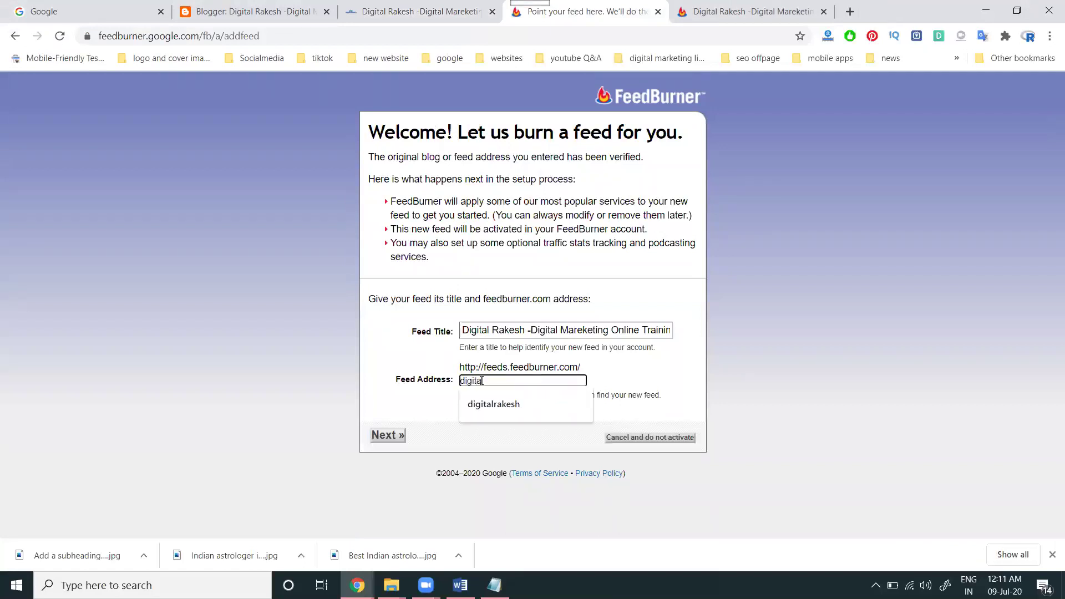
{"action": "type", "text": "italrakesh"}
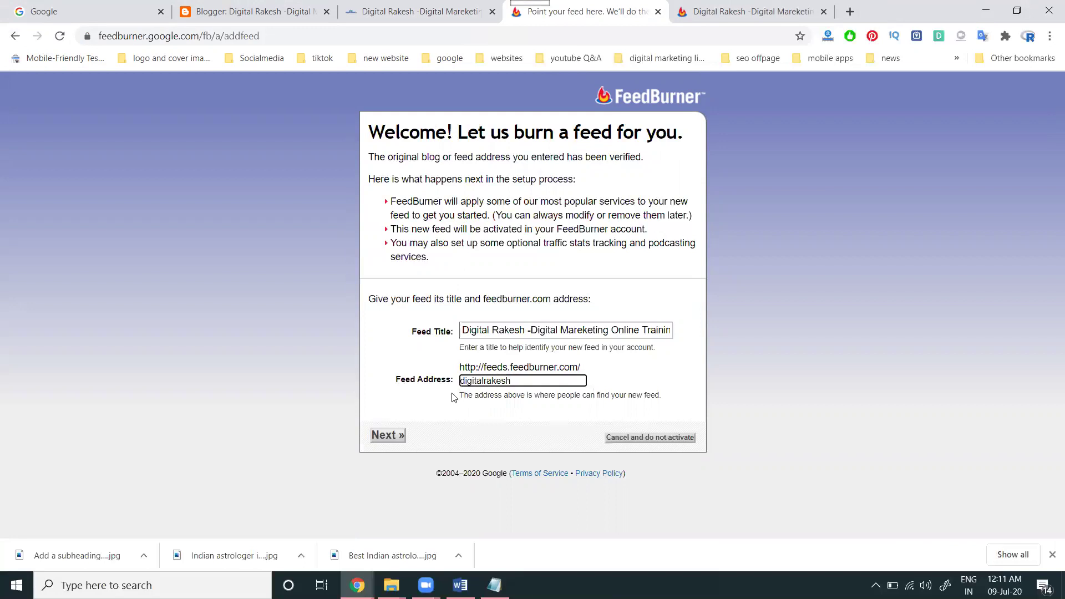
{"action": "left_click", "coordinate": [382, 436]}
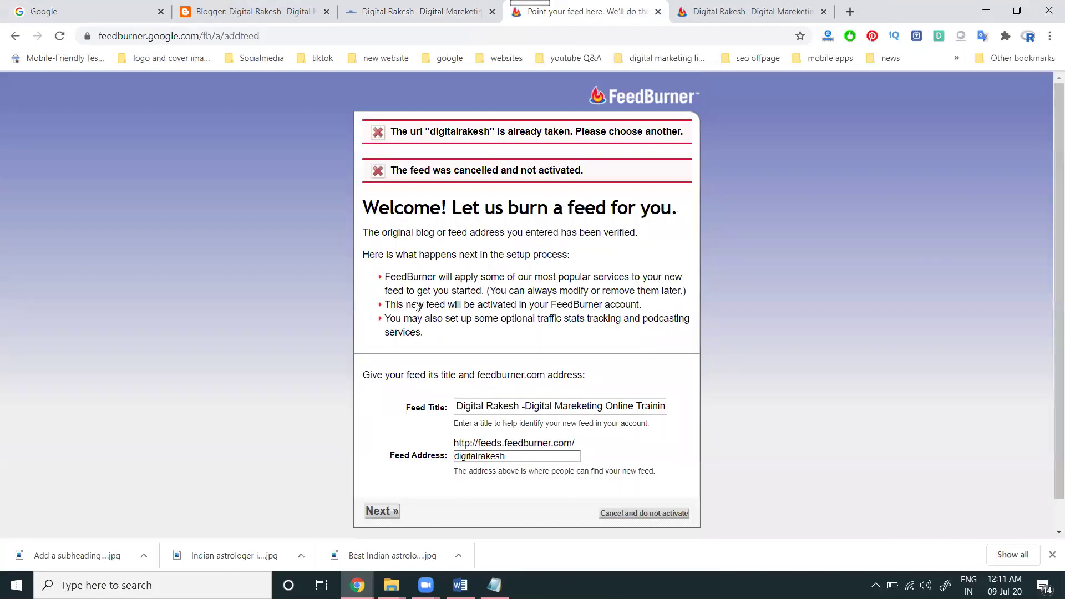
{"action": "left_click", "coordinate": [534, 454]}
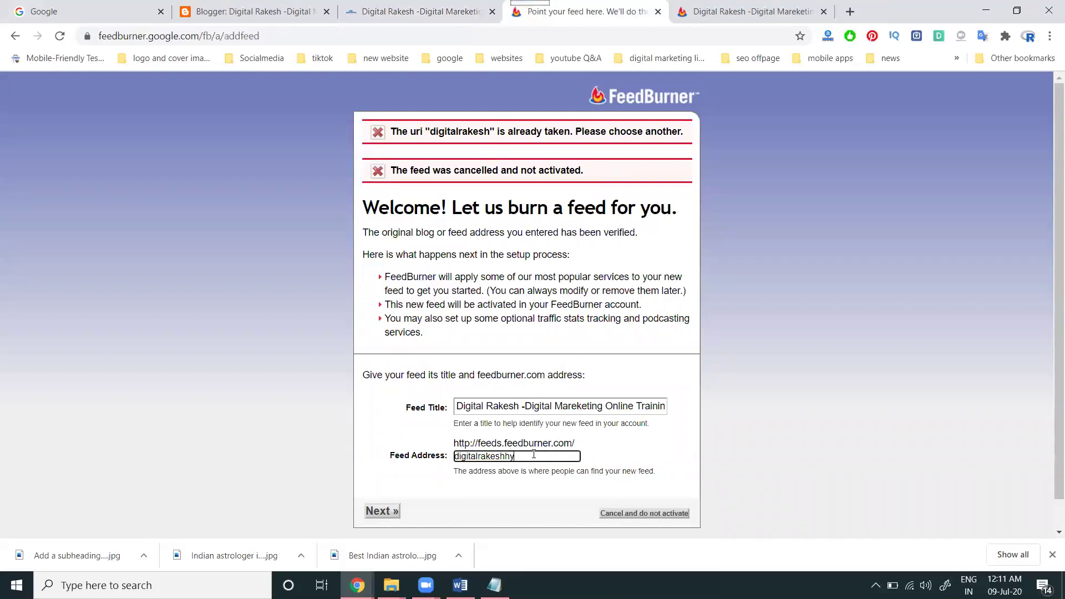
{"action": "left_click", "coordinate": [377, 513]}
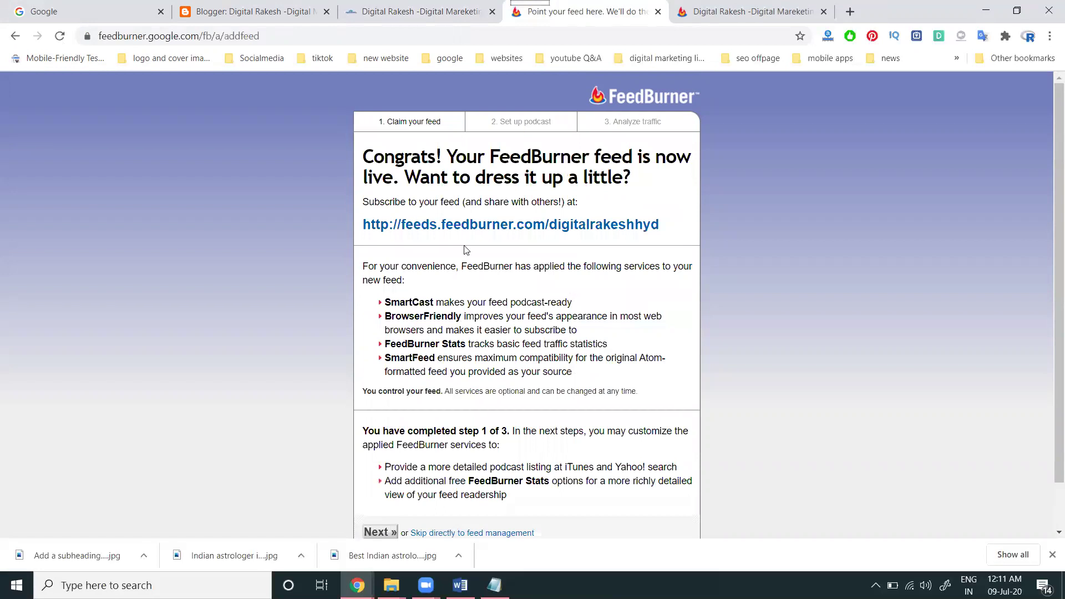
{"action": "left_click", "coordinate": [635, 227]}
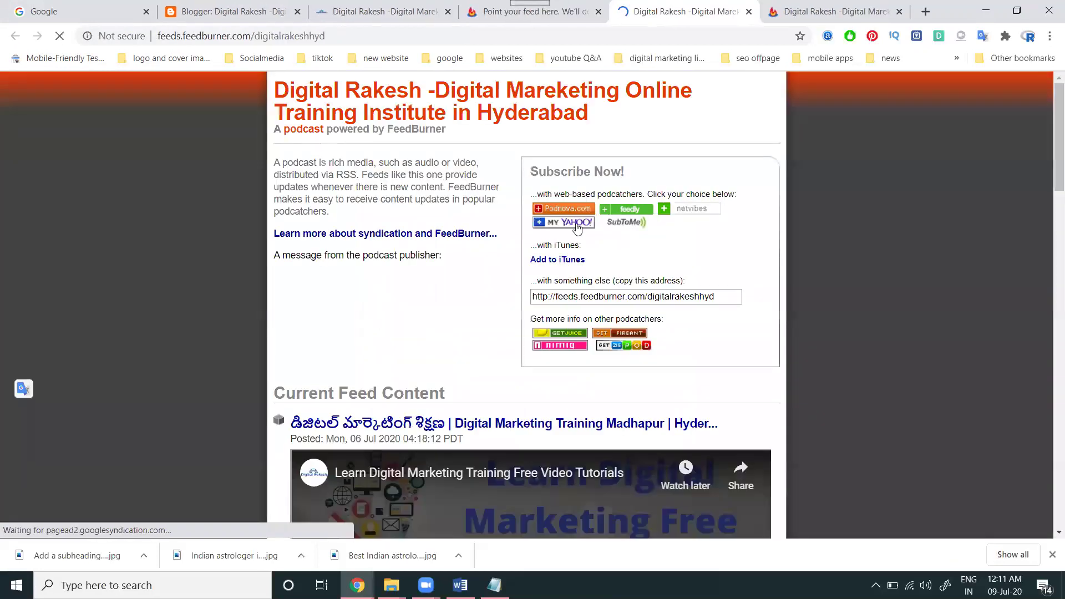
Browse the new digitalrakeshhyd feed's posts, then go back to the blog's Blogger layout
{"action": "scroll", "coordinate": [548, 253], "scroll_direction": "down", "scroll_amount": 10}
{"action": "scroll", "coordinate": [549, 258], "scroll_direction": "down", "scroll_amount": 12}
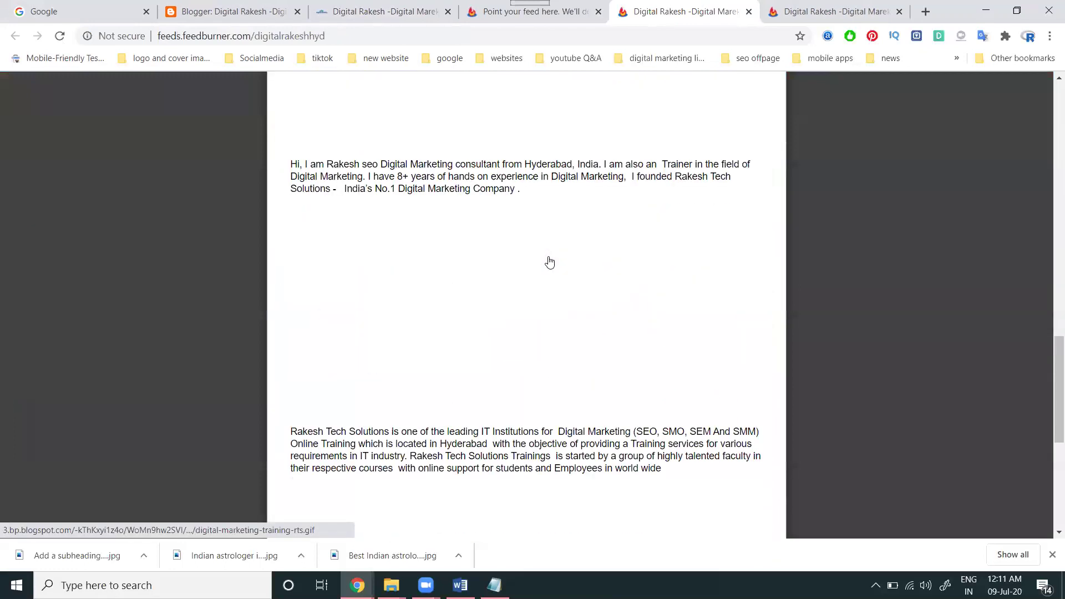
{"action": "scroll", "coordinate": [563, 303], "scroll_direction": "up", "scroll_amount": 10}
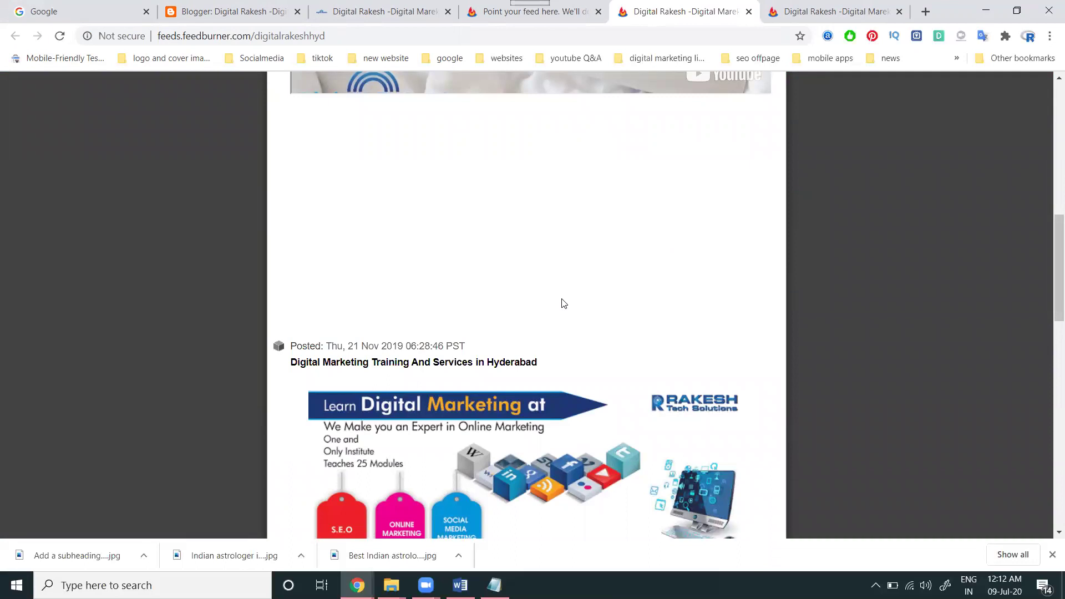
{"action": "scroll", "coordinate": [564, 303], "scroll_direction": "up", "scroll_amount": 10}
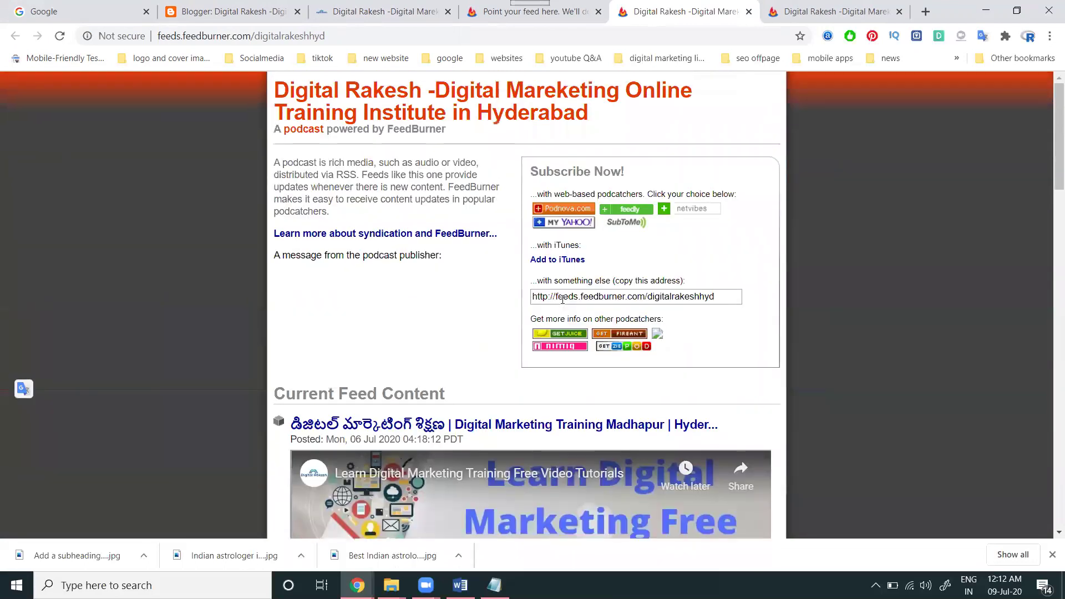
{"action": "left_click", "coordinate": [263, 7]}
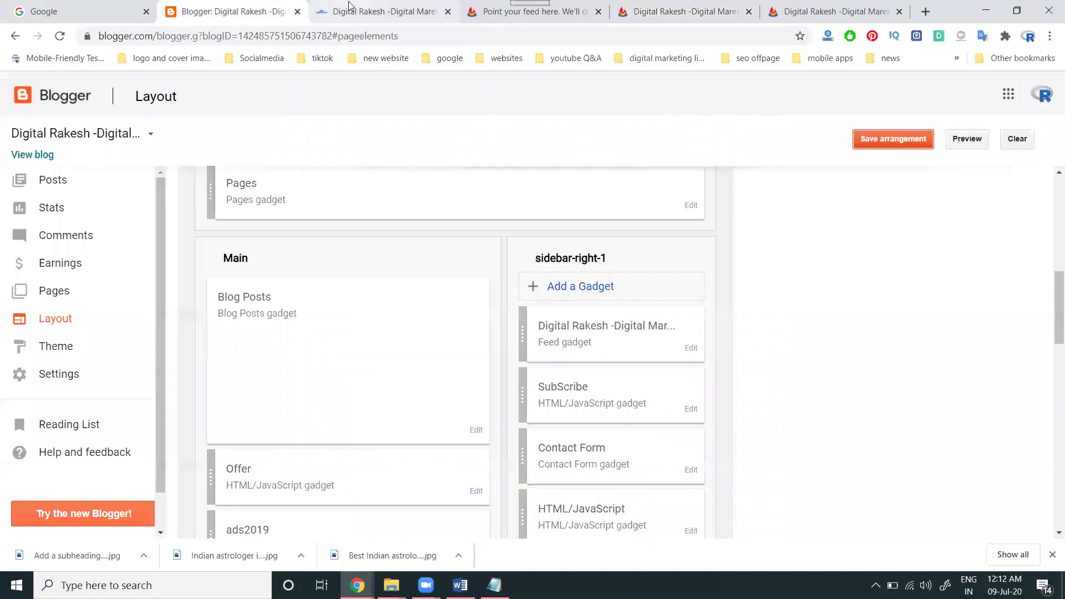
Reload the live blog to check it, then return to the Layout page
{"action": "left_click", "coordinate": [378, 11]}
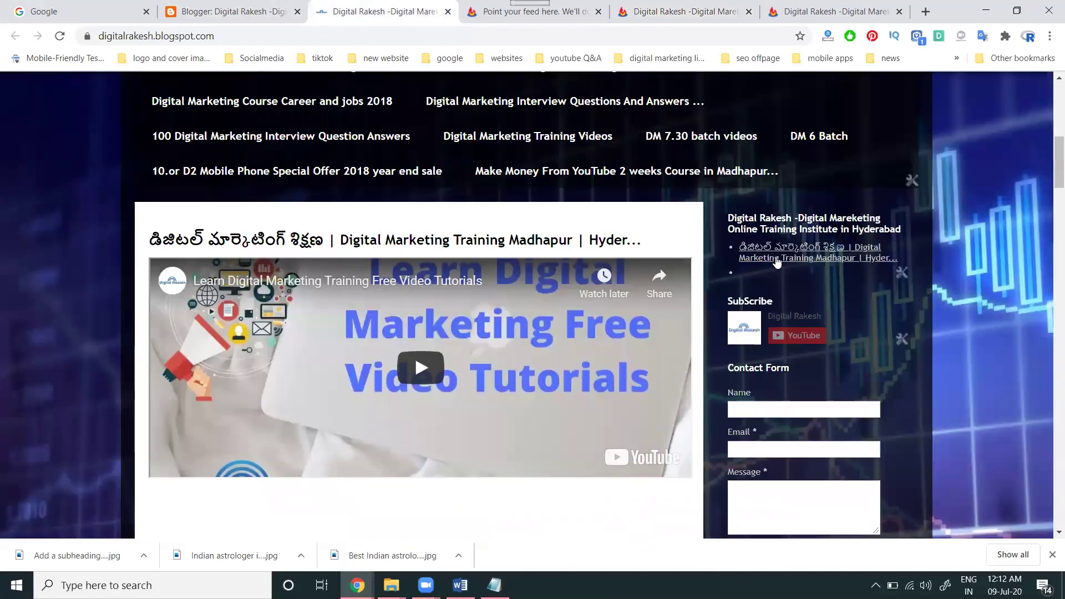
{"action": "left_click", "coordinate": [59, 36]}
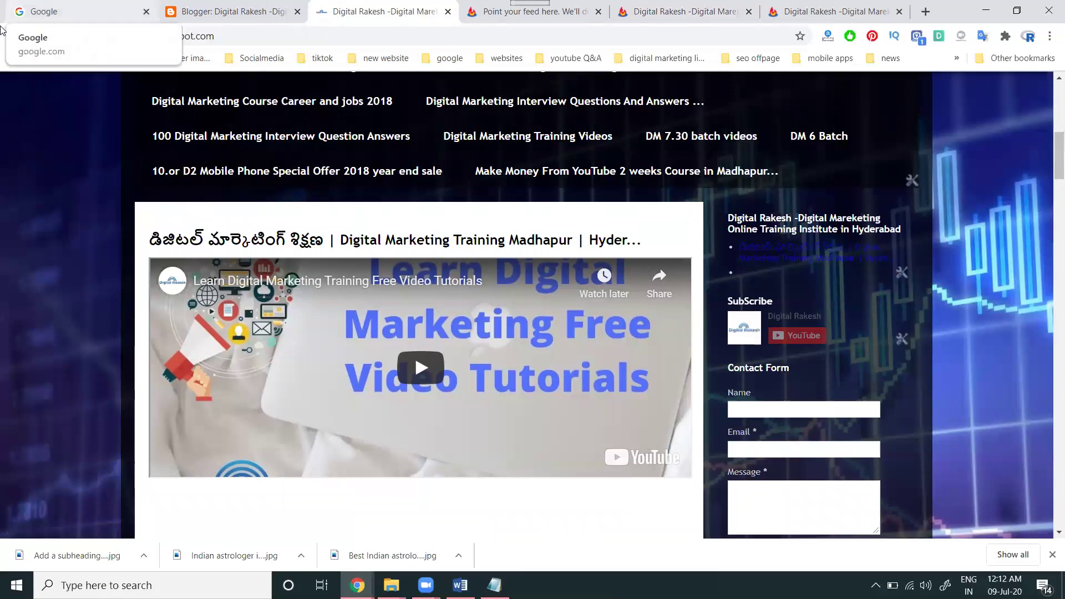
{"action": "left_click", "coordinate": [233, 11]}
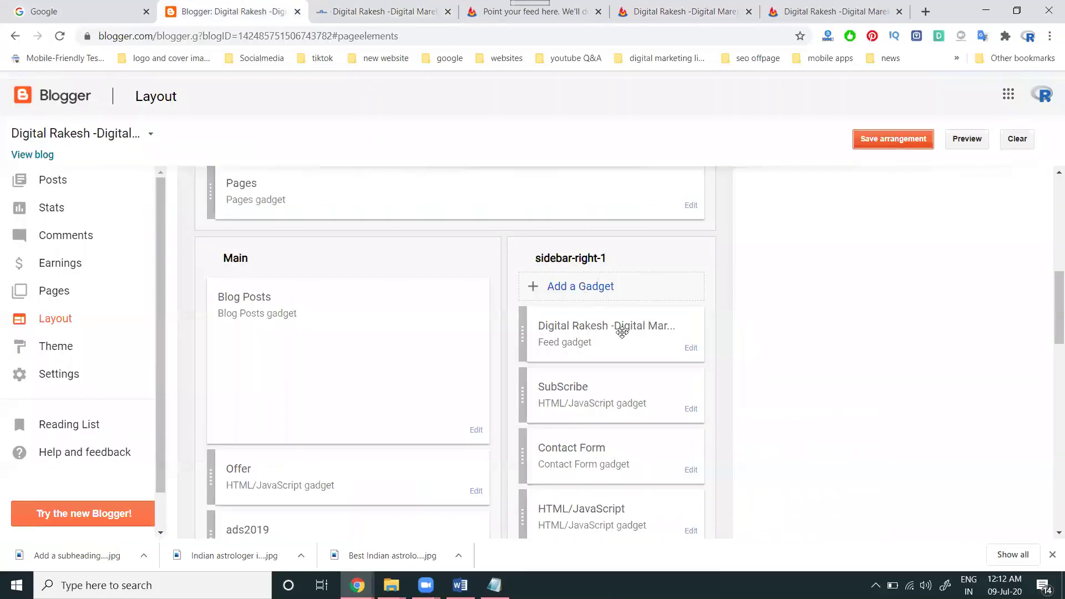
Move the Feed gadget from sidebar-right-1 into footer-1 below News and save the arrangement
{"action": "left_click_drag", "start_coordinate": [602, 332], "coordinate": [401, 330]}
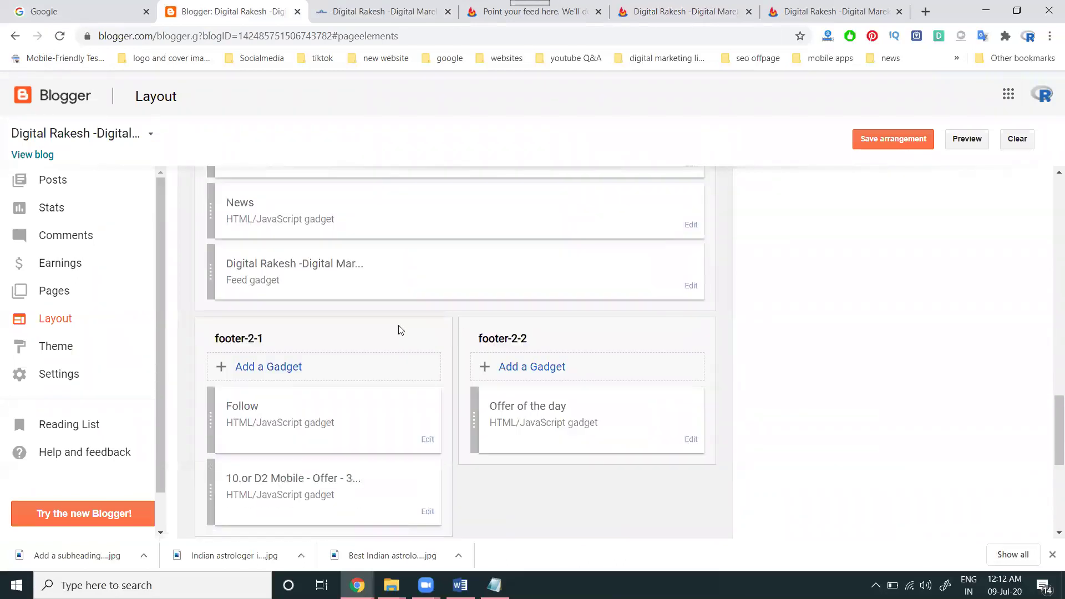
{"action": "left_click", "coordinate": [891, 140]}
{"action": "left_click", "coordinate": [383, 12]}
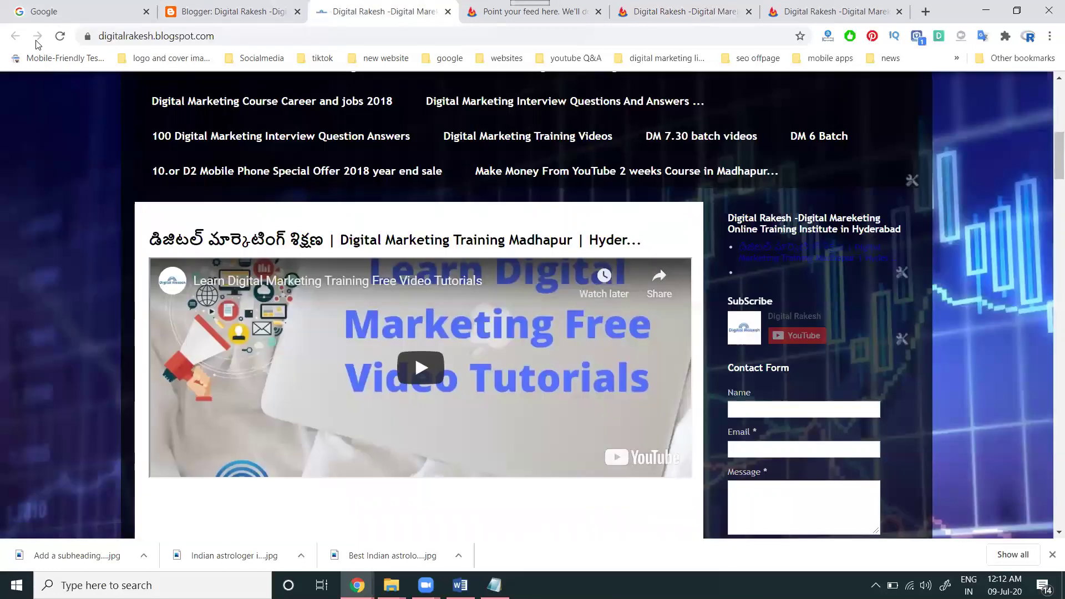
Reload the live blog and scroll down to the footer's Feed post list above Follow
{"action": "left_click", "coordinate": [61, 36]}
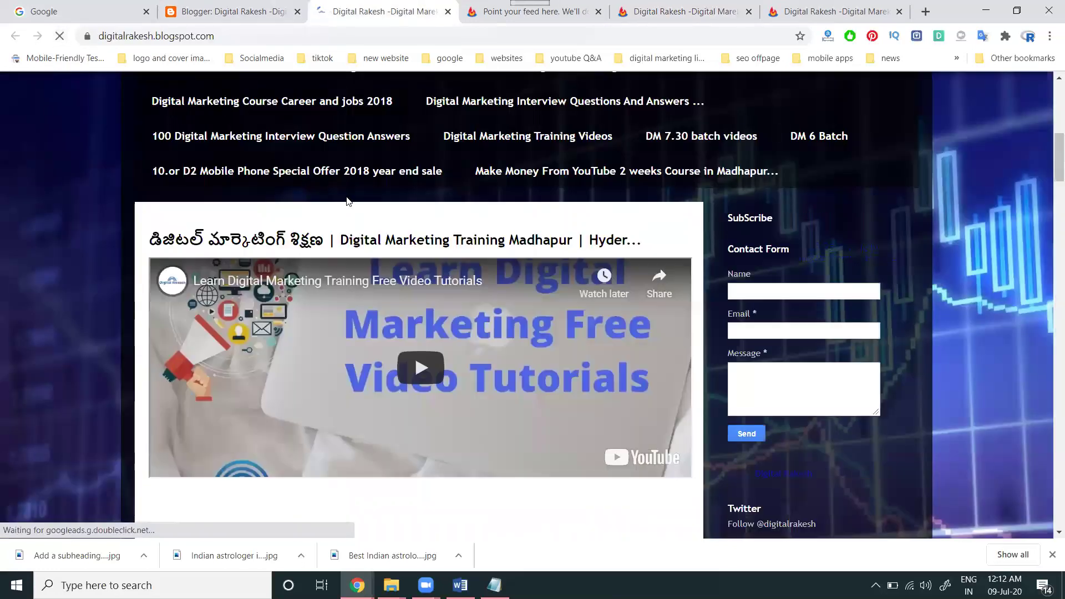
{"action": "scroll", "coordinate": [347, 205], "scroll_direction": "down", "scroll_amount": 10}
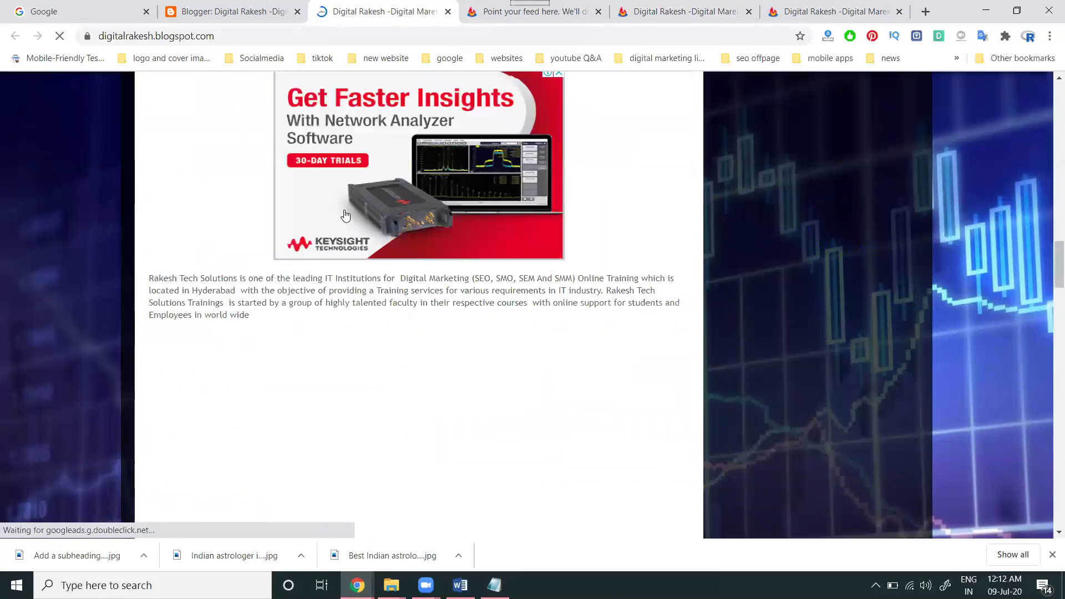
{"action": "scroll", "coordinate": [342, 222], "scroll_direction": "down", "scroll_amount": 15}
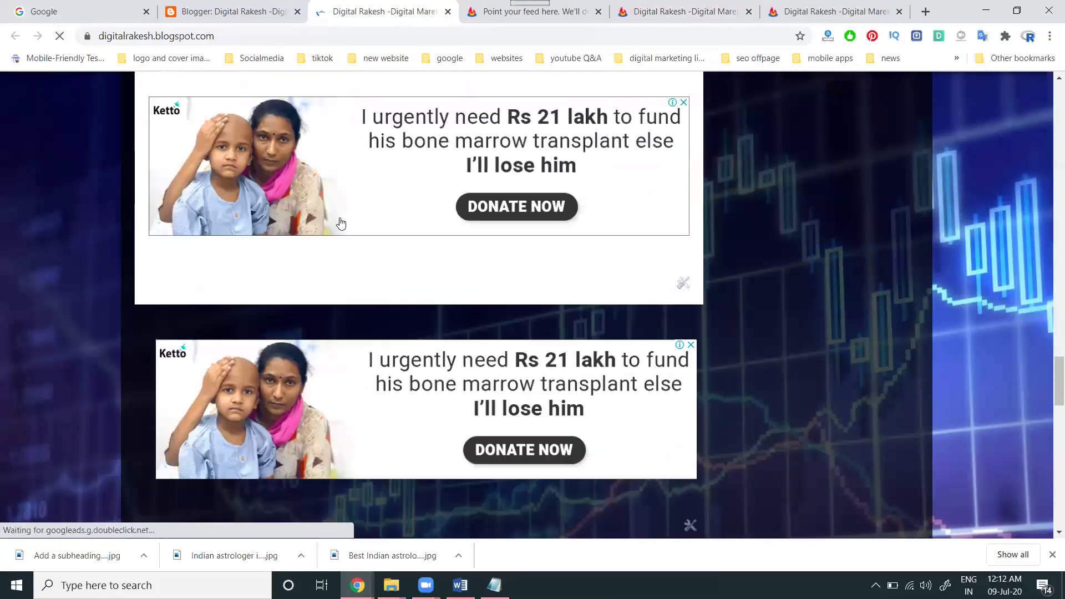
{"action": "scroll", "coordinate": [342, 222], "scroll_direction": "down", "scroll_amount": 4}
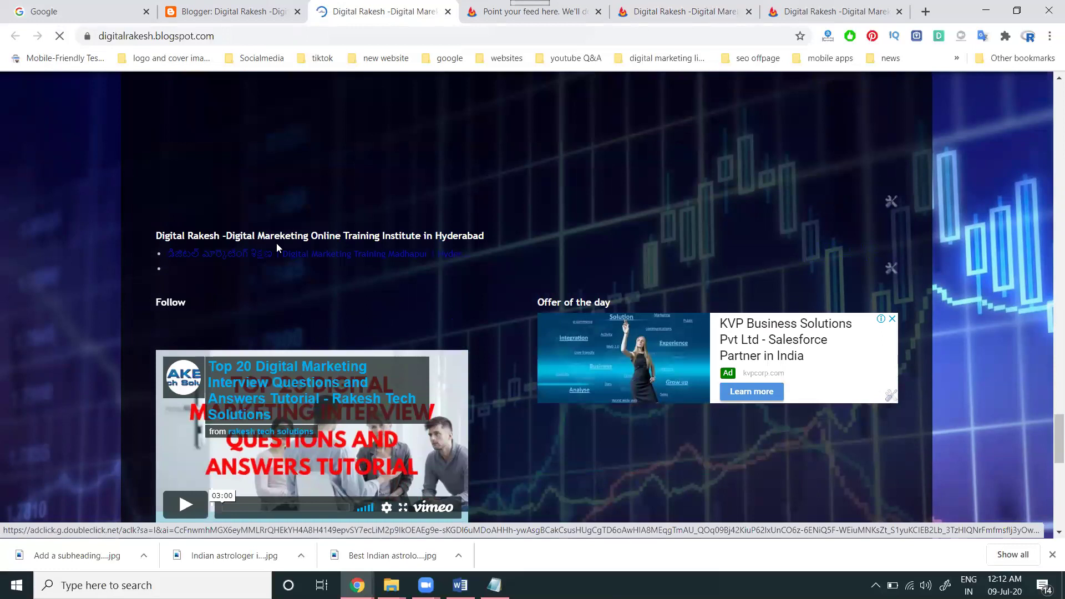
Add a Subscription Links gadget to footer-1, keep the title 'Subscribe To', and save it
{"action": "left_click", "coordinate": [243, 11]}
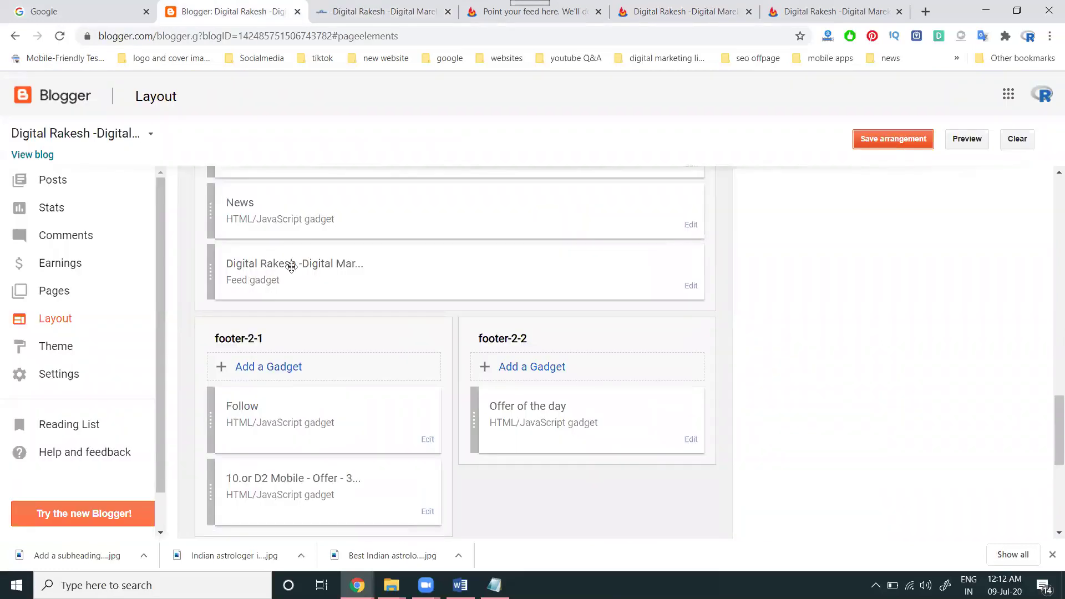
{"action": "scroll", "coordinate": [305, 280], "scroll_direction": "up", "scroll_amount": 4}
{"action": "left_click", "coordinate": [280, 309]}
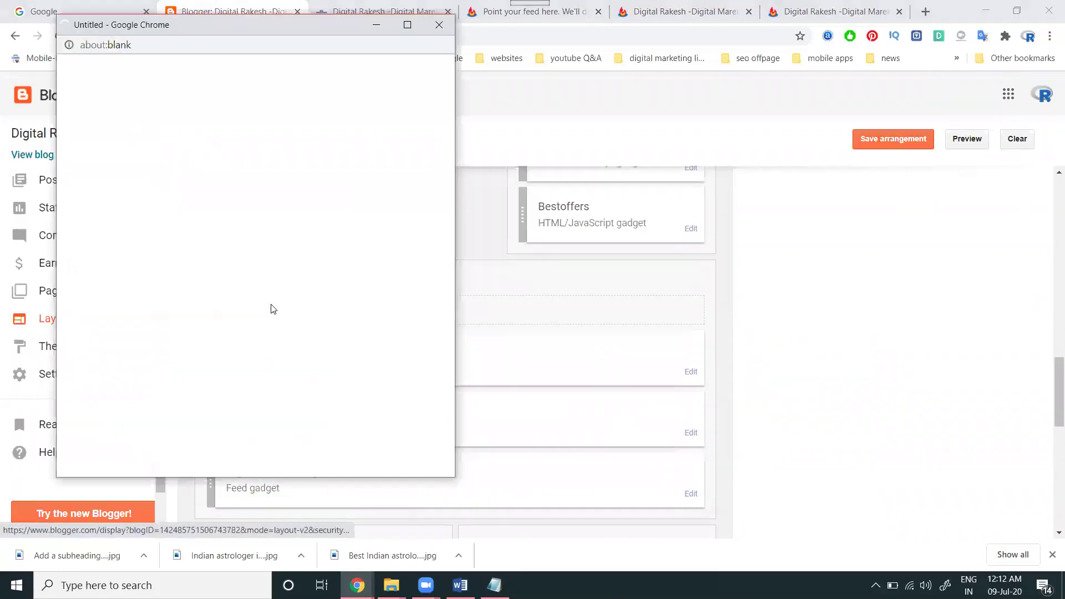
{"action": "scroll", "coordinate": [233, 271], "scroll_direction": "down", "scroll_amount": 10}
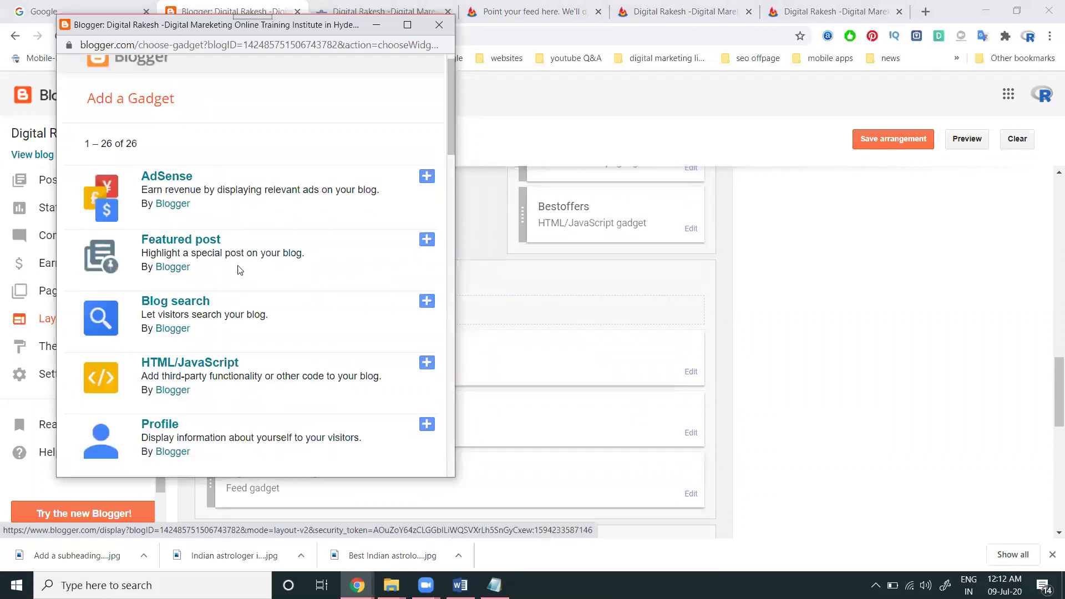
{"action": "scroll", "coordinate": [231, 270], "scroll_direction": "down", "scroll_amount": 9}
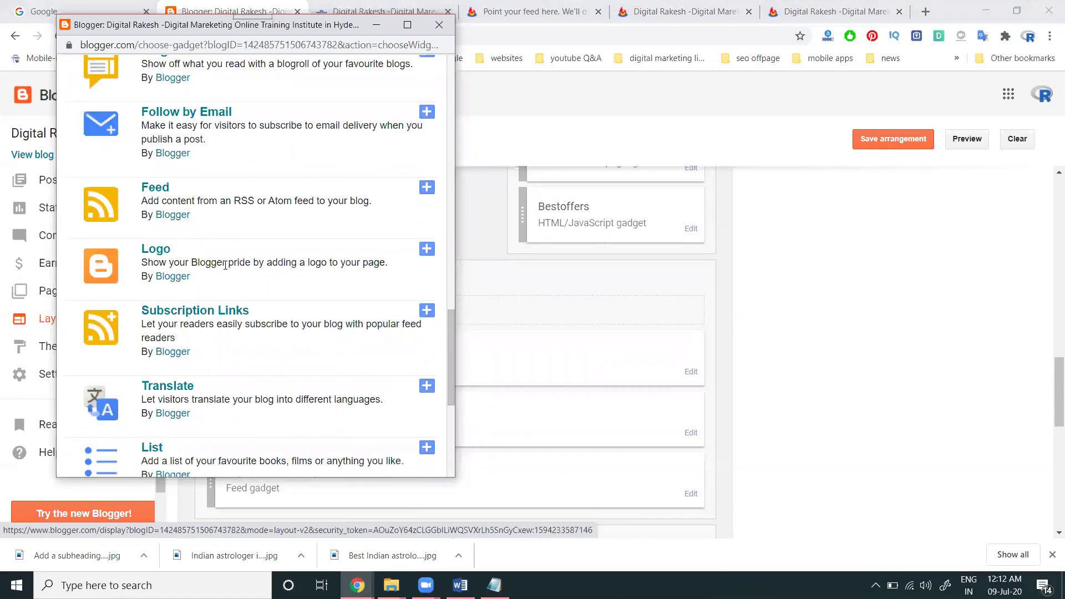
{"action": "left_click", "coordinate": [188, 318]}
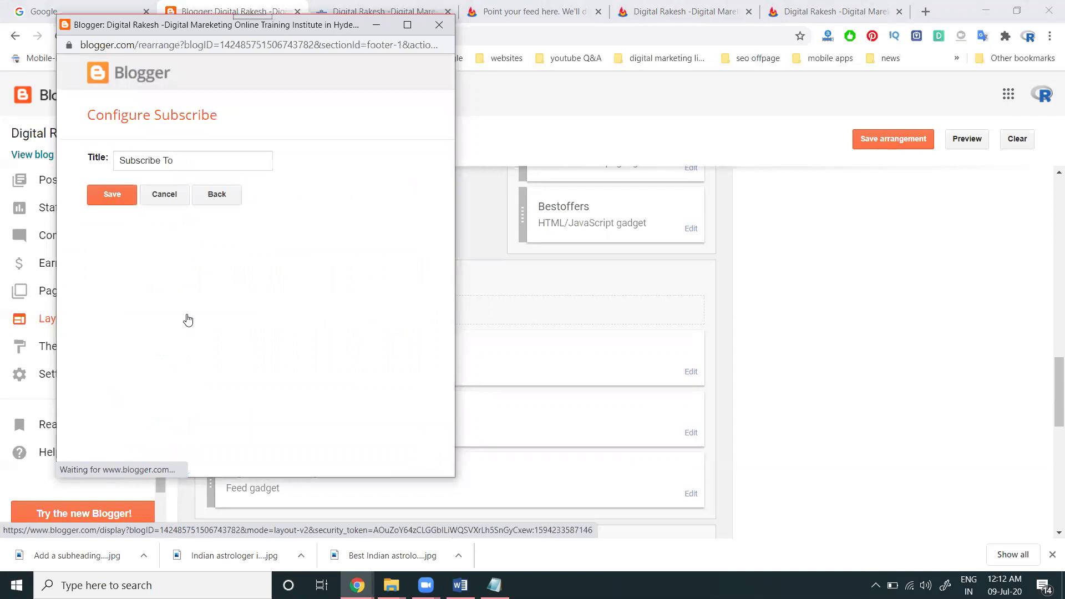
{"action": "left_click", "coordinate": [115, 196]}
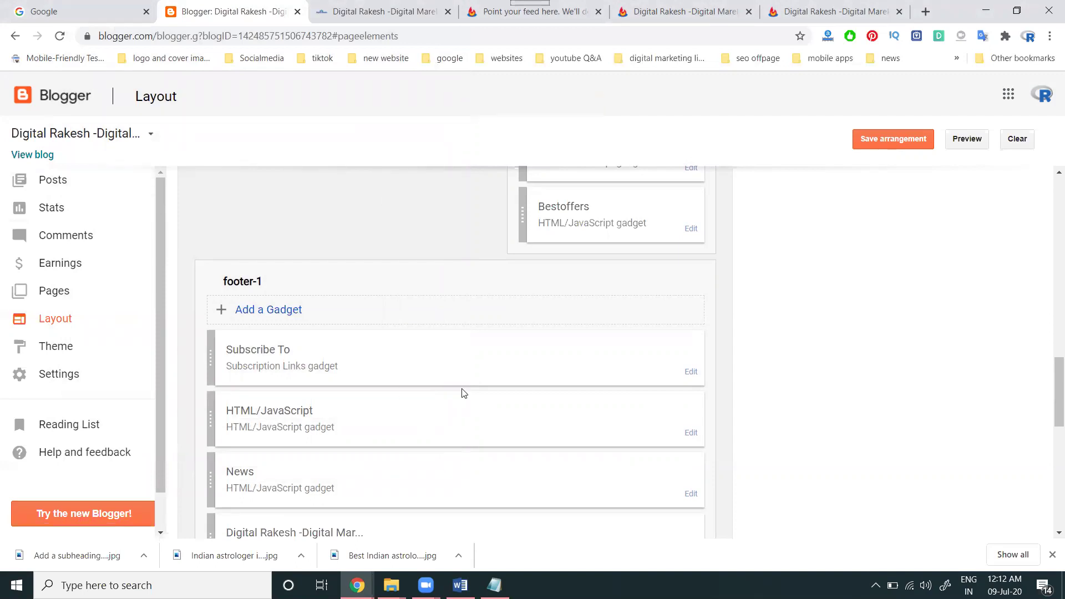
Save the layout arrangement and reload the live blog to show the new gadget
{"action": "left_click", "coordinate": [888, 140]}
{"action": "left_click", "coordinate": [348, 8]}
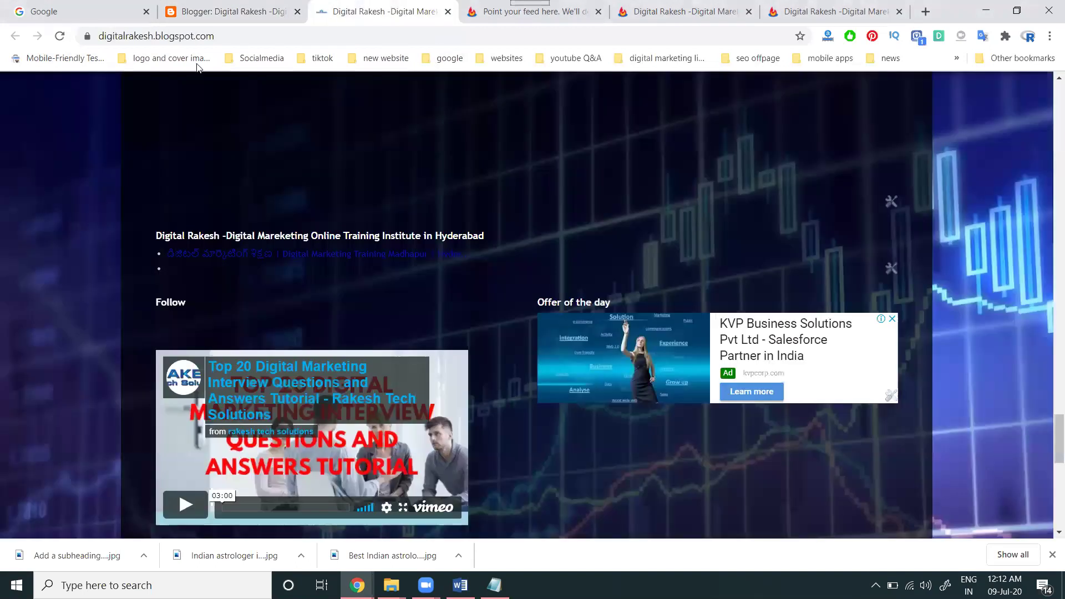
{"action": "left_click", "coordinate": [60, 37]}
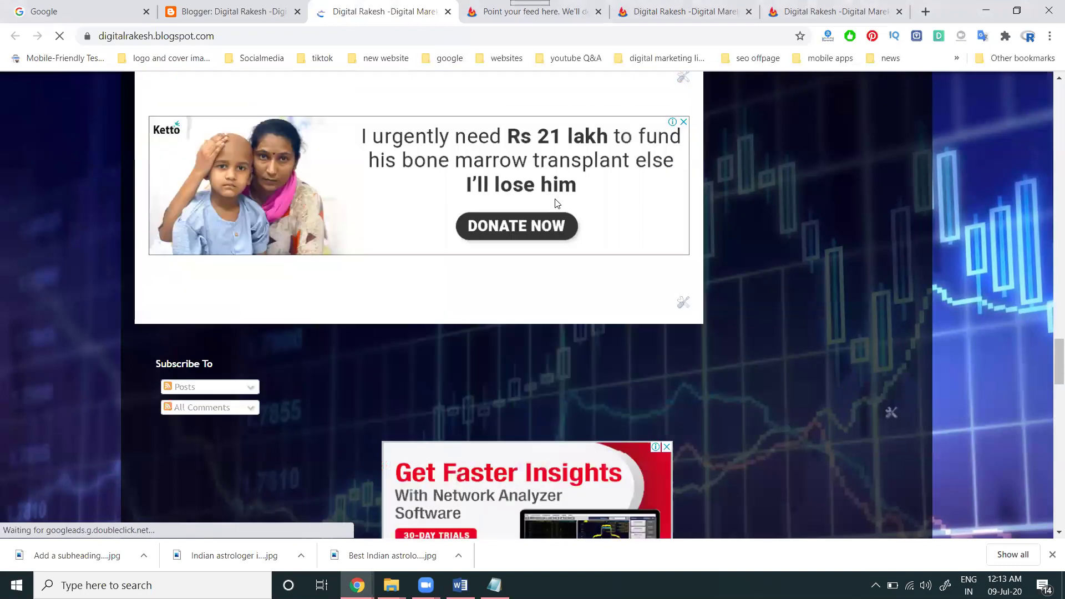
{"action": "scroll", "coordinate": [559, 206], "scroll_direction": "down", "scroll_amount": 3}
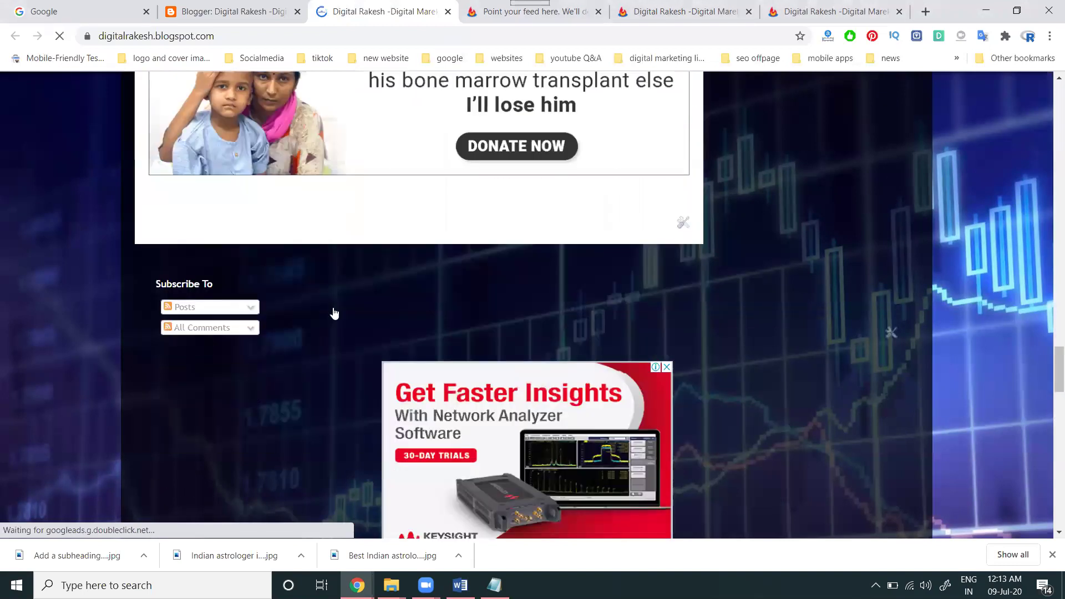
Check the Subscribe To gadget's Posts and All Comments feed options, then return to Layout
{"action": "left_click", "coordinate": [195, 310]}
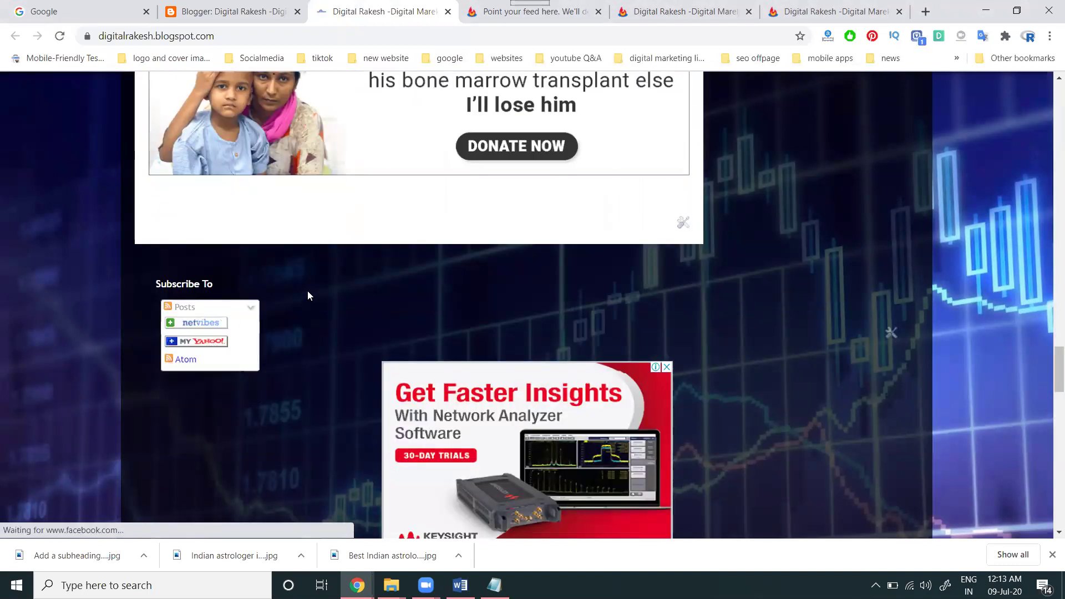
{"action": "left_click", "coordinate": [243, 324]}
{"action": "left_click", "coordinate": [240, 327]}
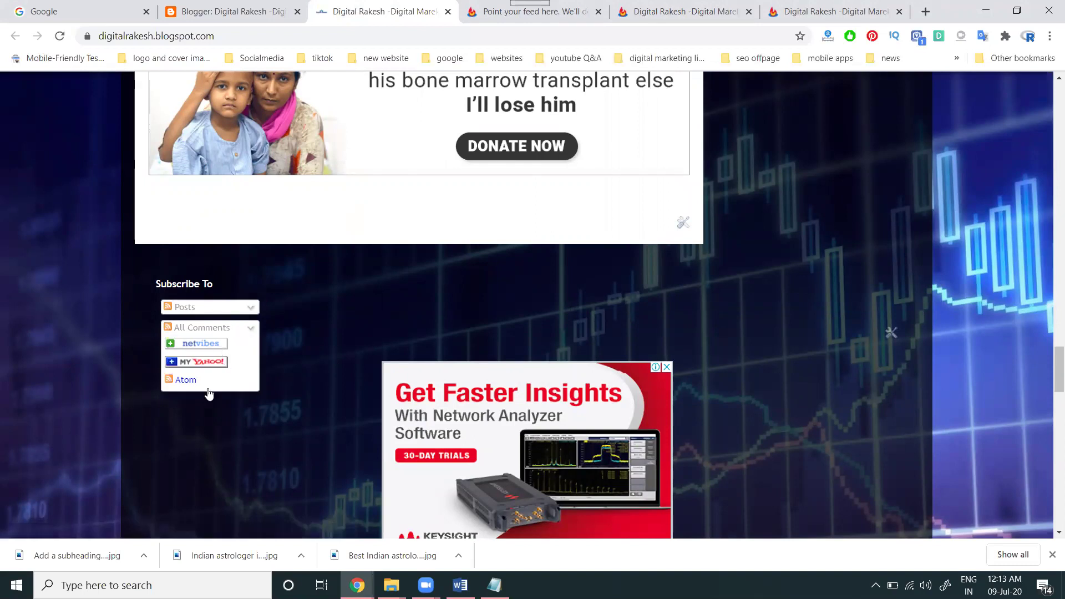
{"action": "left_click", "coordinate": [255, 310]}
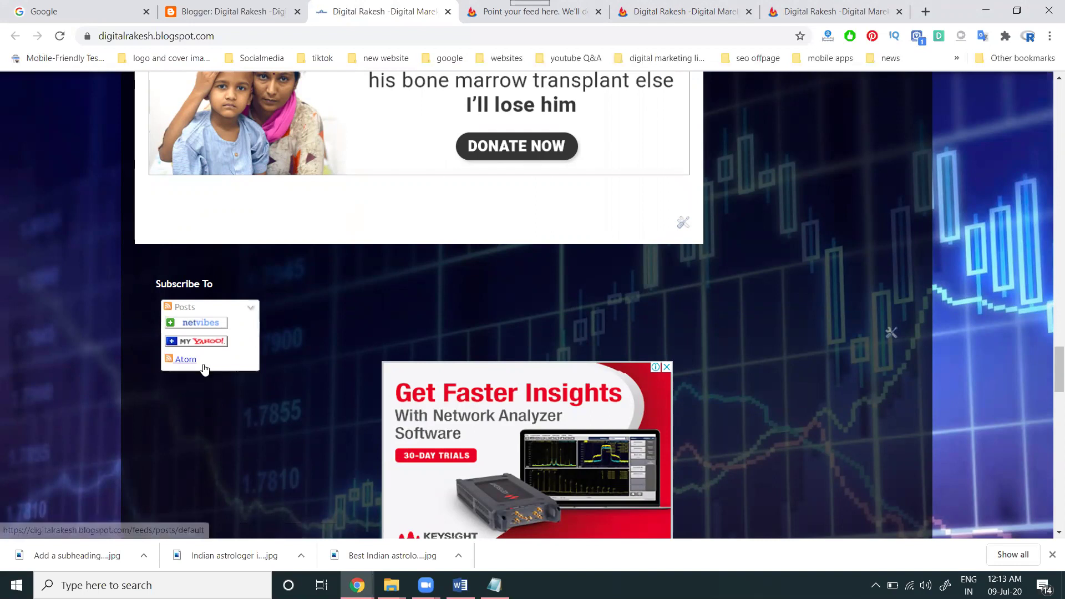
{"action": "left_click", "coordinate": [227, 8]}
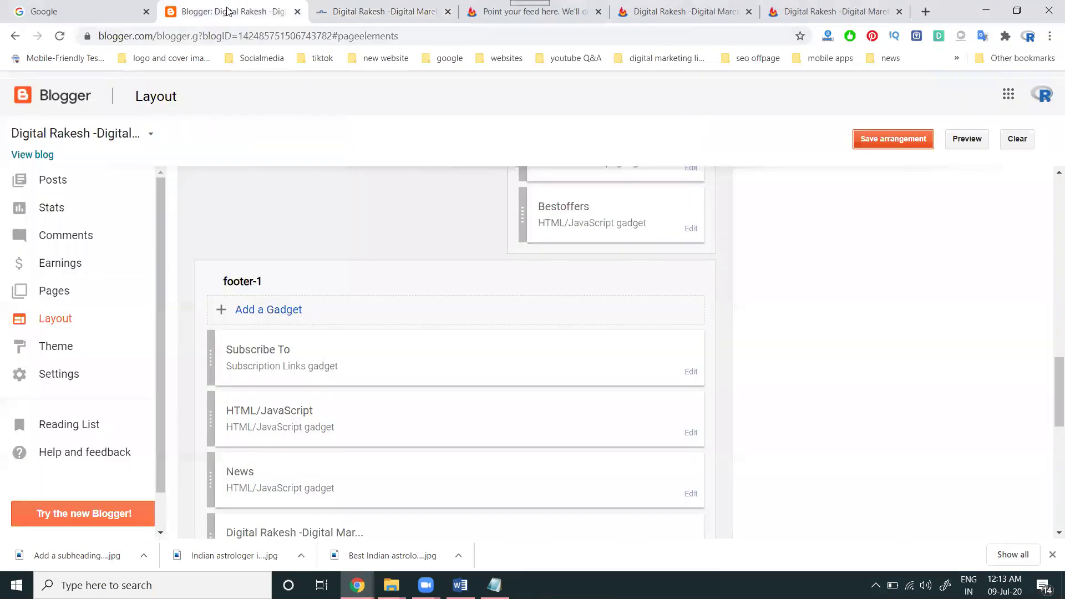
Delete the Subscribe To gadget from footer-1, save the layout, and switch to FeedBurner
{"action": "left_click", "coordinate": [691, 372]}
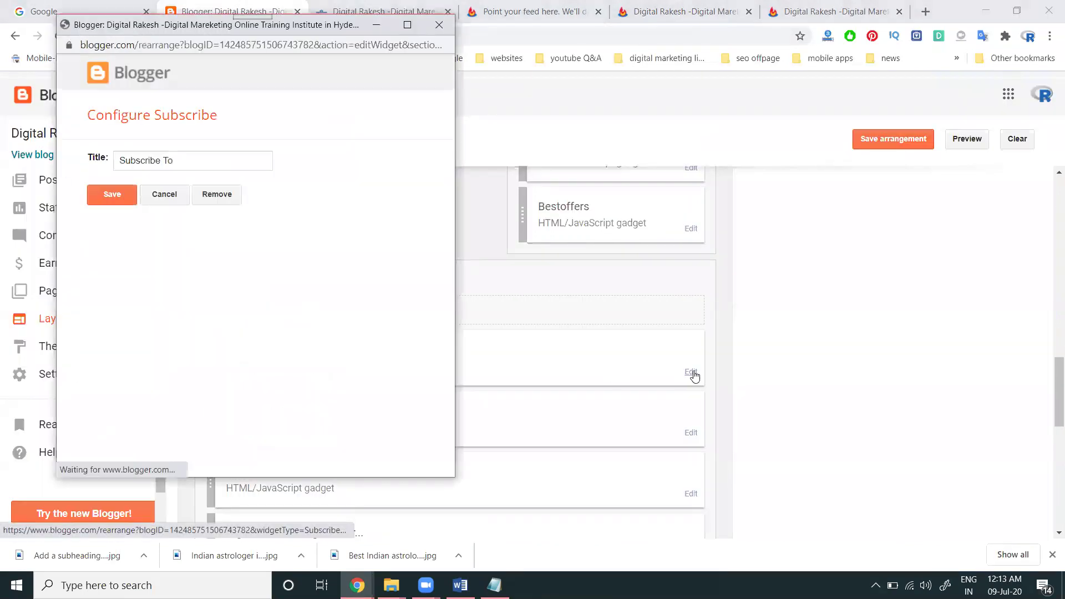
{"action": "left_click", "coordinate": [217, 194]}
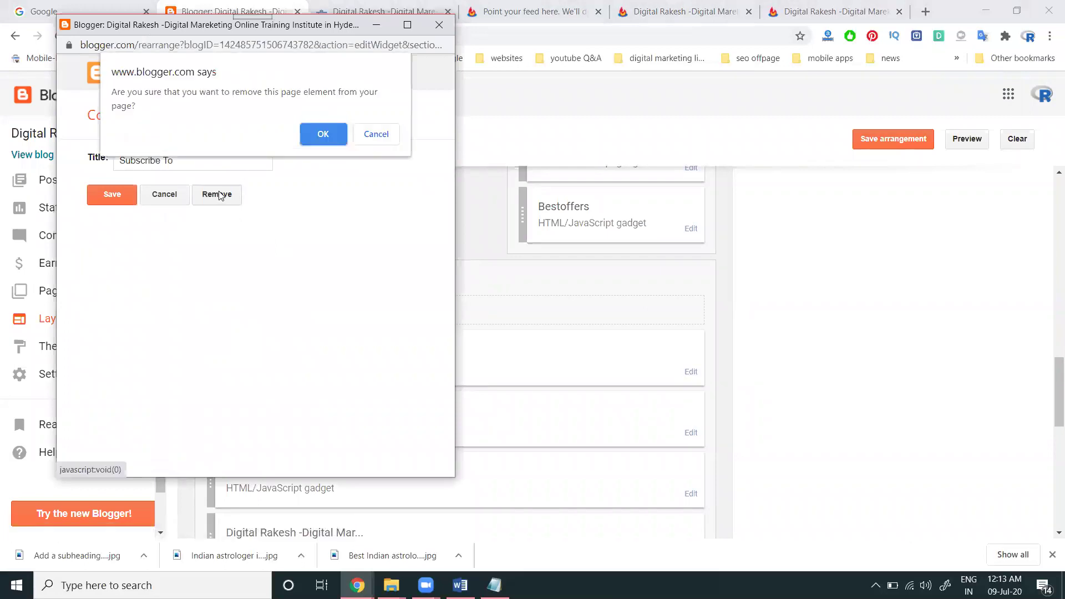
{"action": "left_click", "coordinate": [317, 135]}
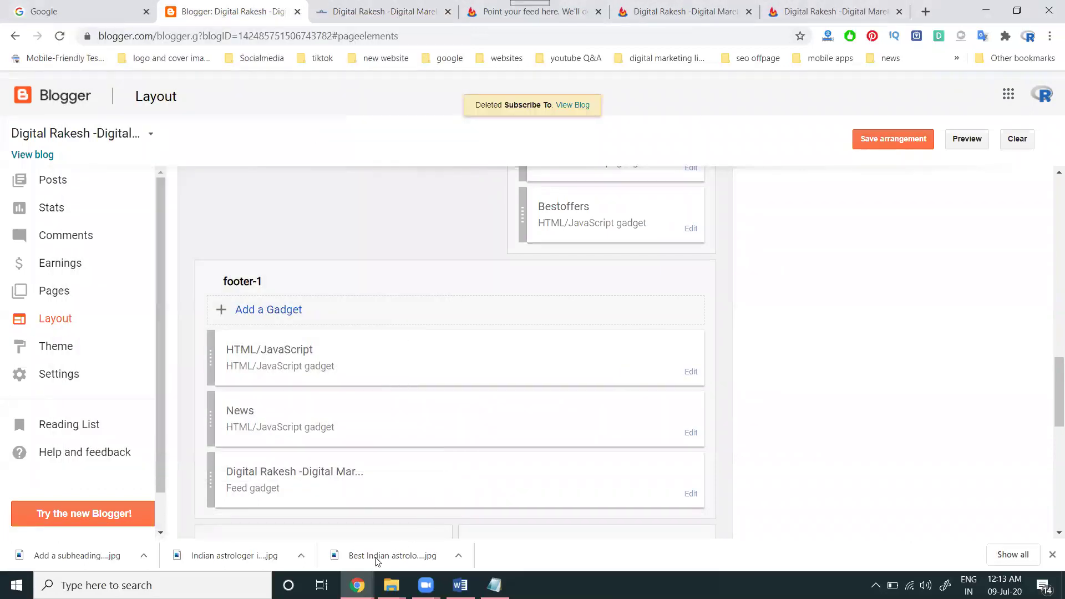
{"action": "mouse_move", "coordinate": [357, 585]}
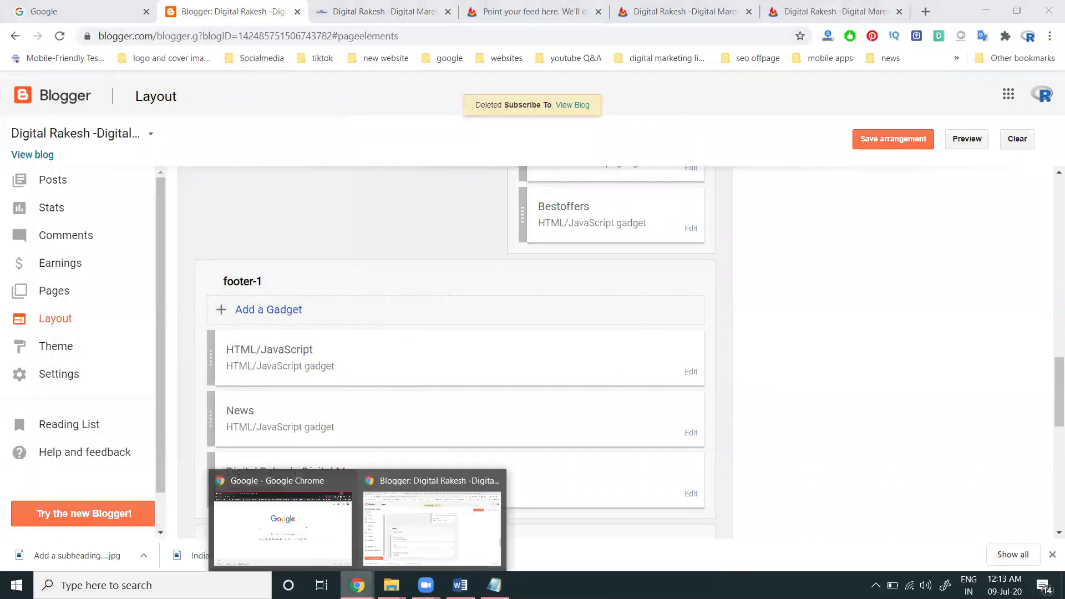
{"action": "left_click", "coordinate": [413, 550]}
{"action": "left_click", "coordinate": [879, 143]}
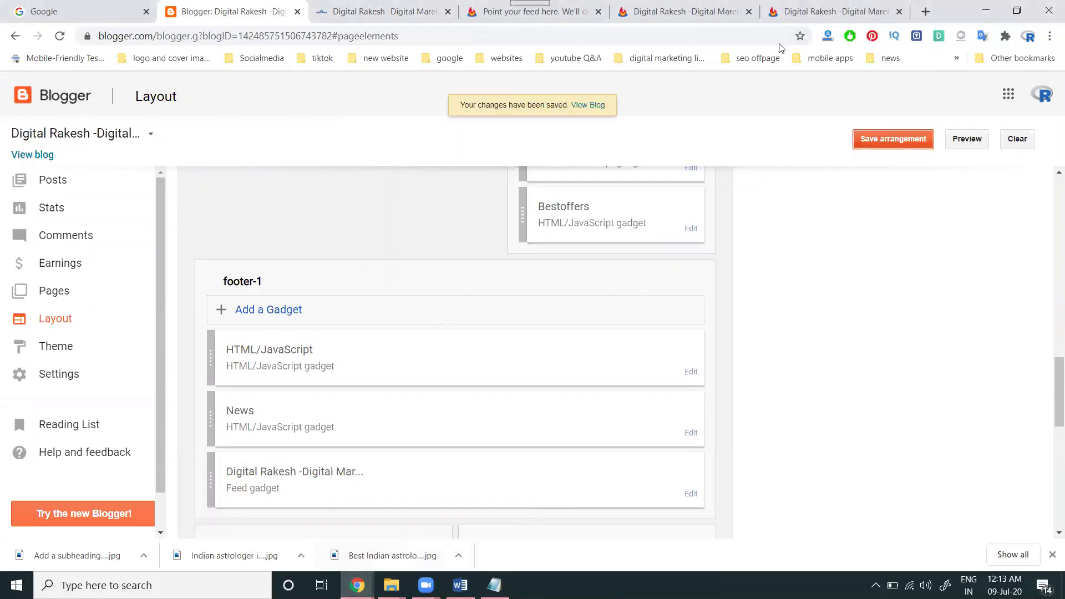
{"action": "left_click", "coordinate": [682, 10]}
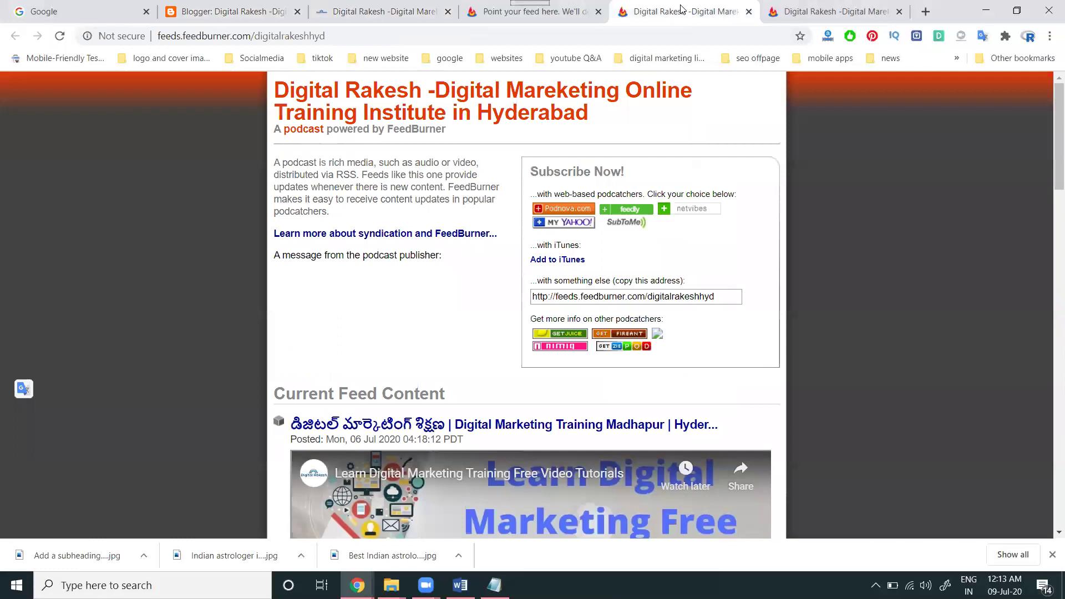
Close the feed preview and advance the setup wizard to the traffic statistics step
{"action": "left_click", "coordinate": [749, 12]}
{"action": "left_click", "coordinate": [560, 13]}
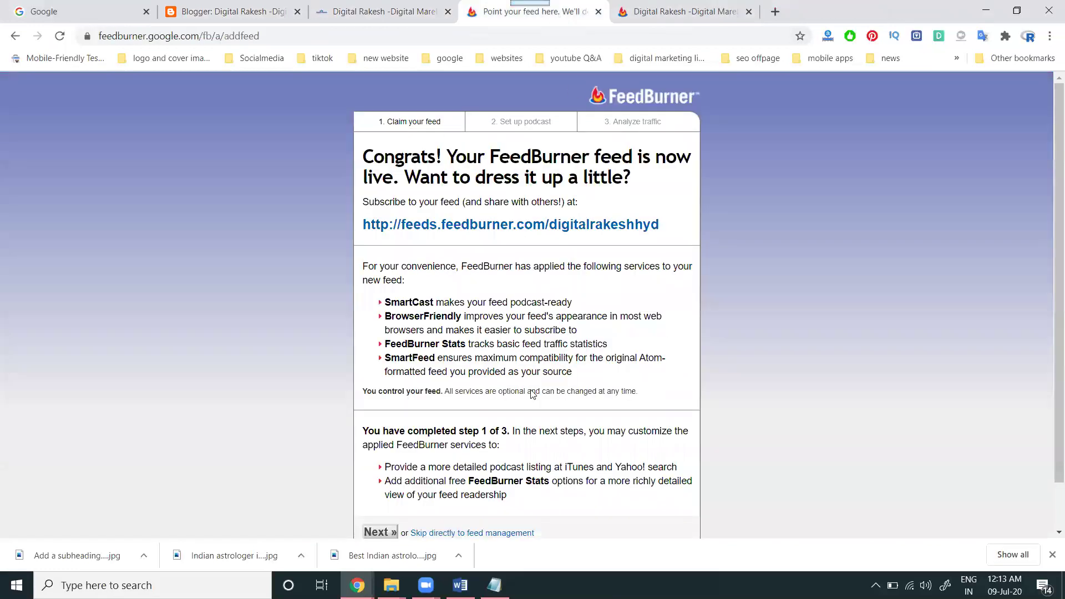
{"action": "scroll", "coordinate": [428, 419], "scroll_direction": "down", "scroll_amount": 1}
{"action": "left_click", "coordinate": [379, 483]}
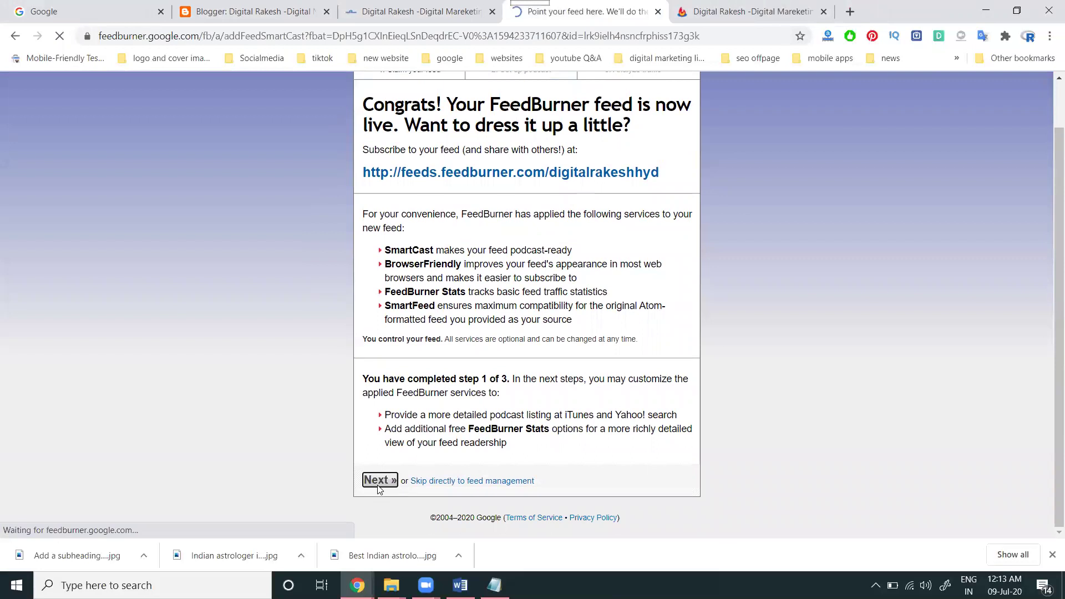
{"action": "scroll", "coordinate": [529, 228], "scroll_direction": "down", "scroll_amount": 5}
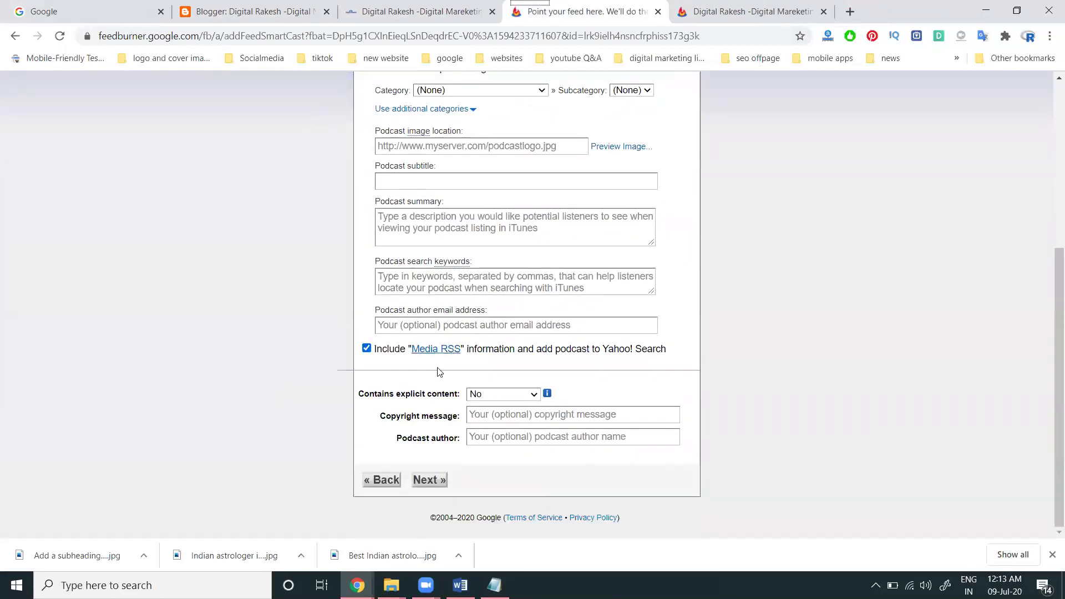
{"action": "left_click", "coordinate": [435, 480]}
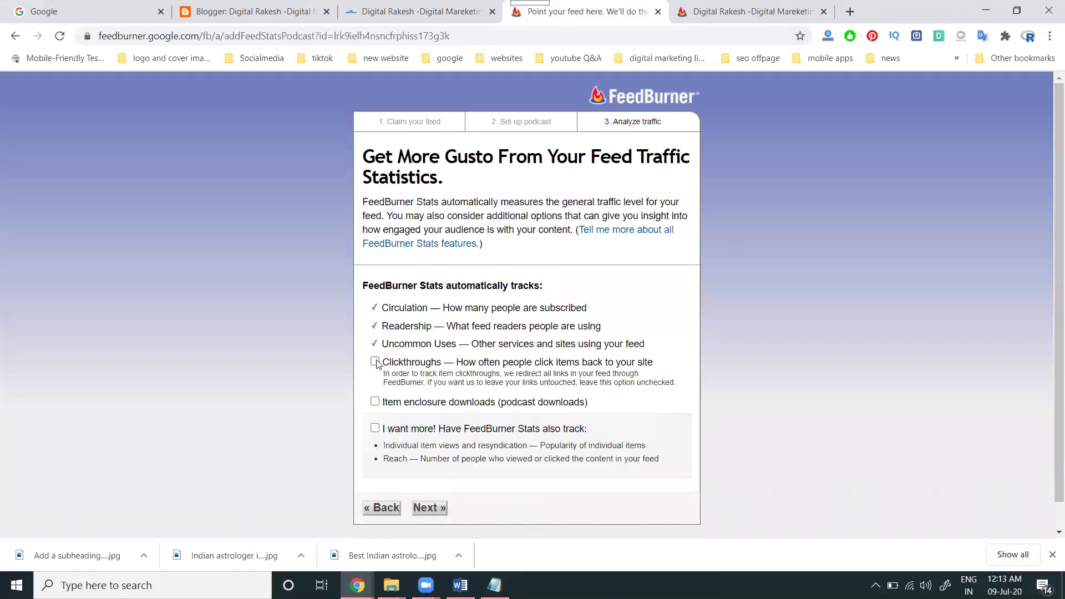
Enable item enclosure download tracking, finish setup, and return to the My Feeds list
{"action": "left_click", "coordinate": [376, 403]}
{"action": "left_click", "coordinate": [427, 507]}
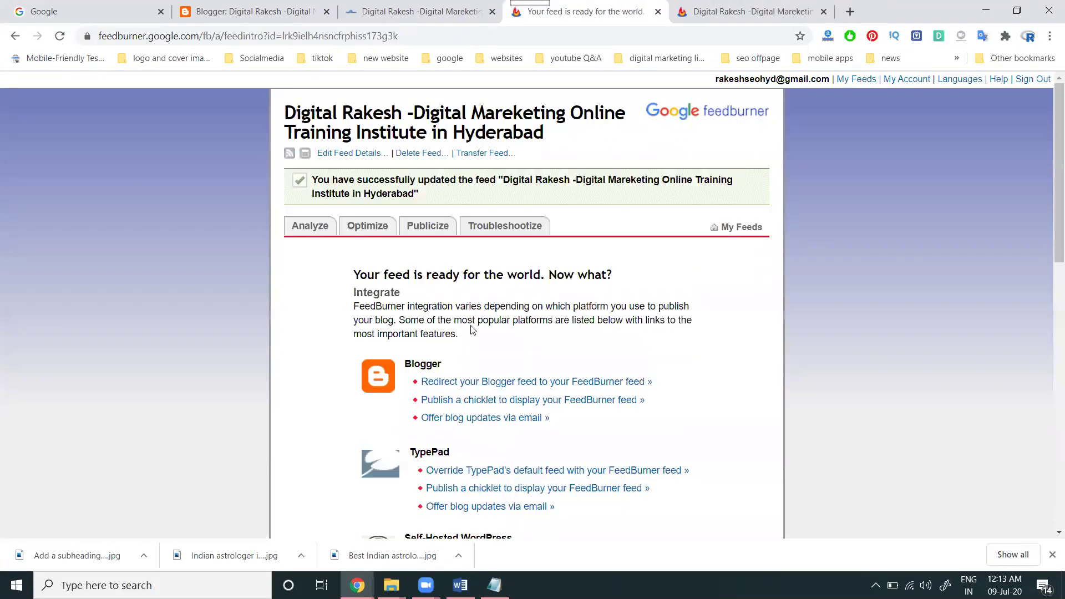
{"action": "scroll", "coordinate": [536, 303], "scroll_direction": "down", "scroll_amount": 5}
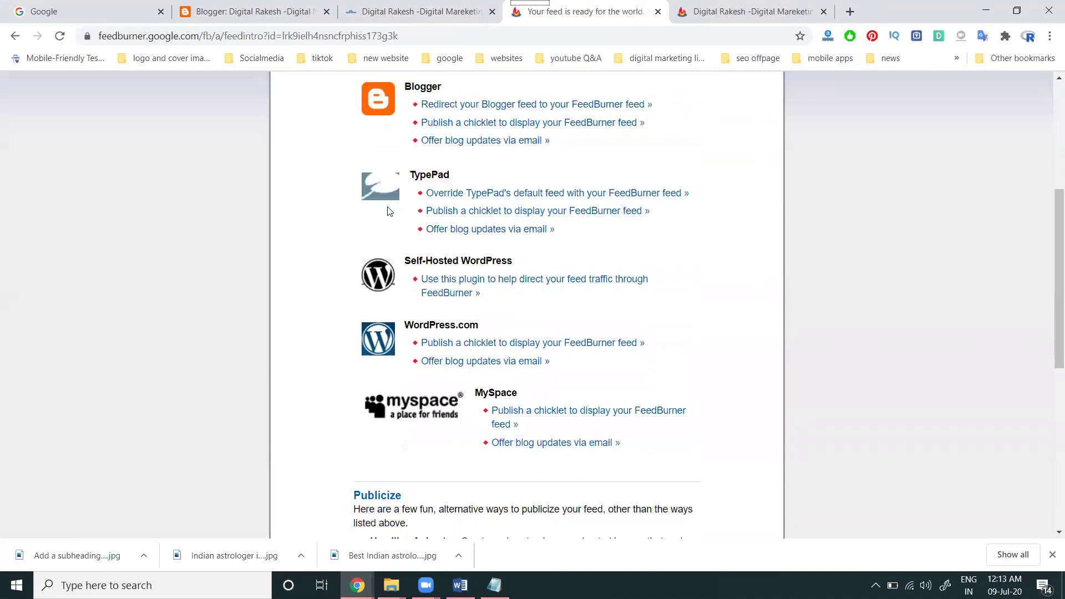
{"action": "scroll", "coordinate": [566, 345], "scroll_direction": "up", "scroll_amount": 5}
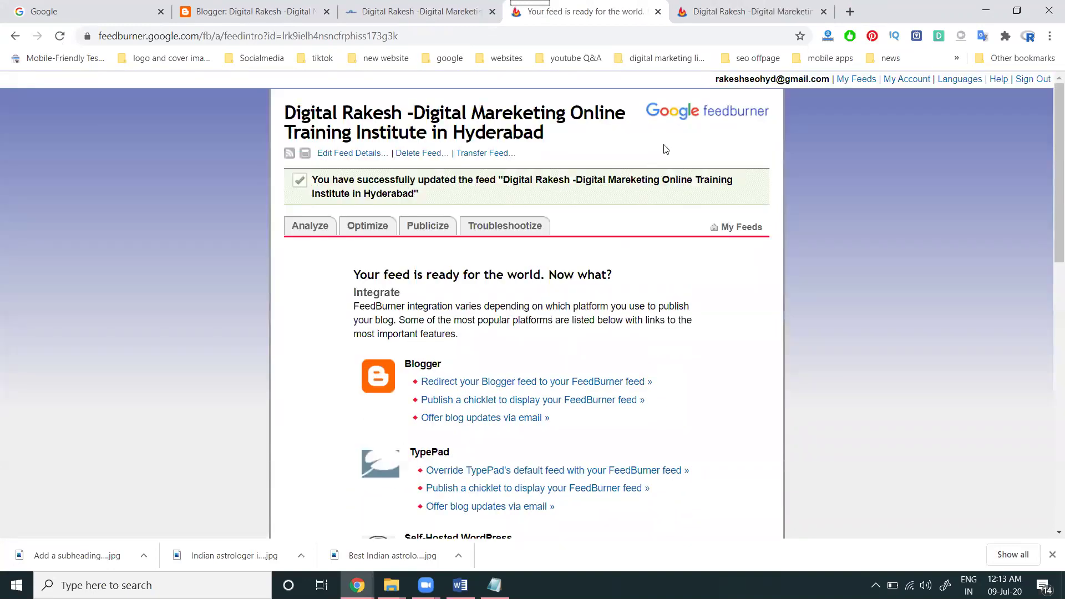
{"action": "left_click", "coordinate": [679, 117]}
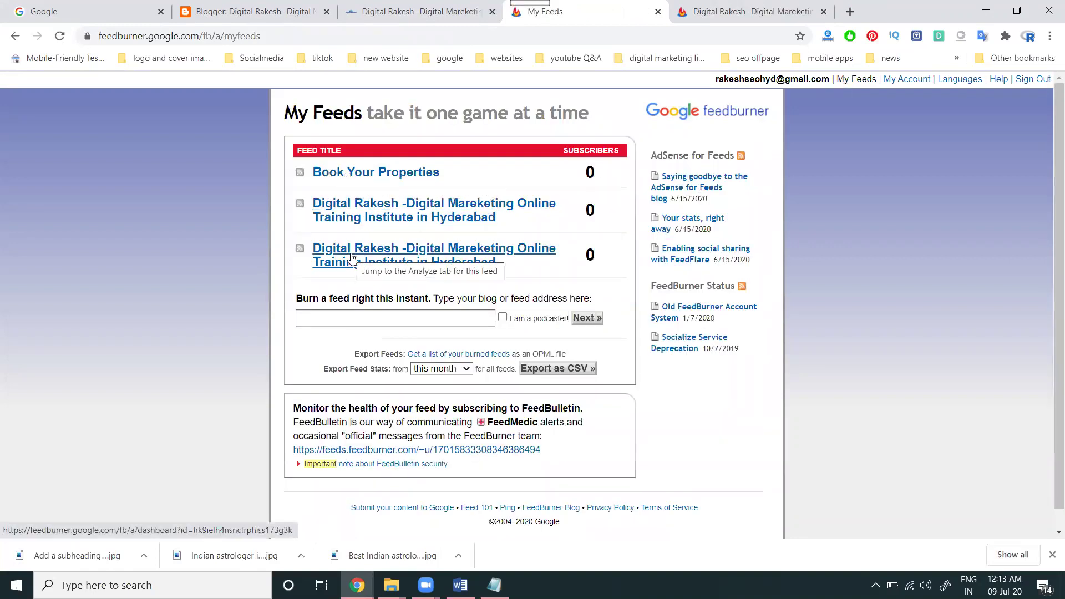
Open the first Digital Rakesh feed and review its Optimize, Publicize, Troubleshootize and Analyze tabs
{"action": "left_click", "coordinate": [425, 210]}
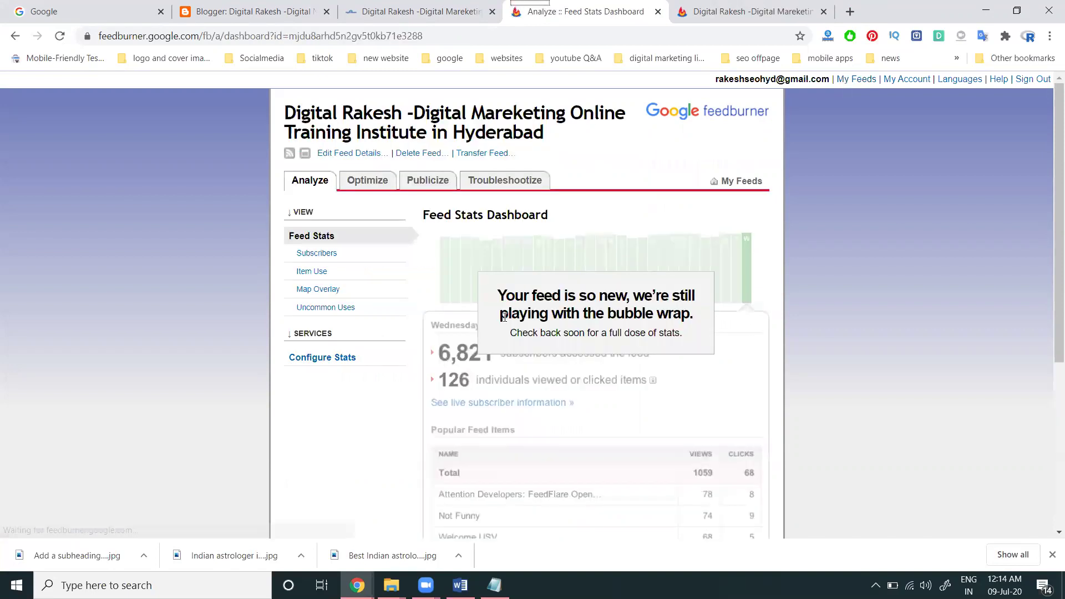
{"action": "left_click", "coordinate": [365, 181]}
{"action": "left_click", "coordinate": [408, 183]}
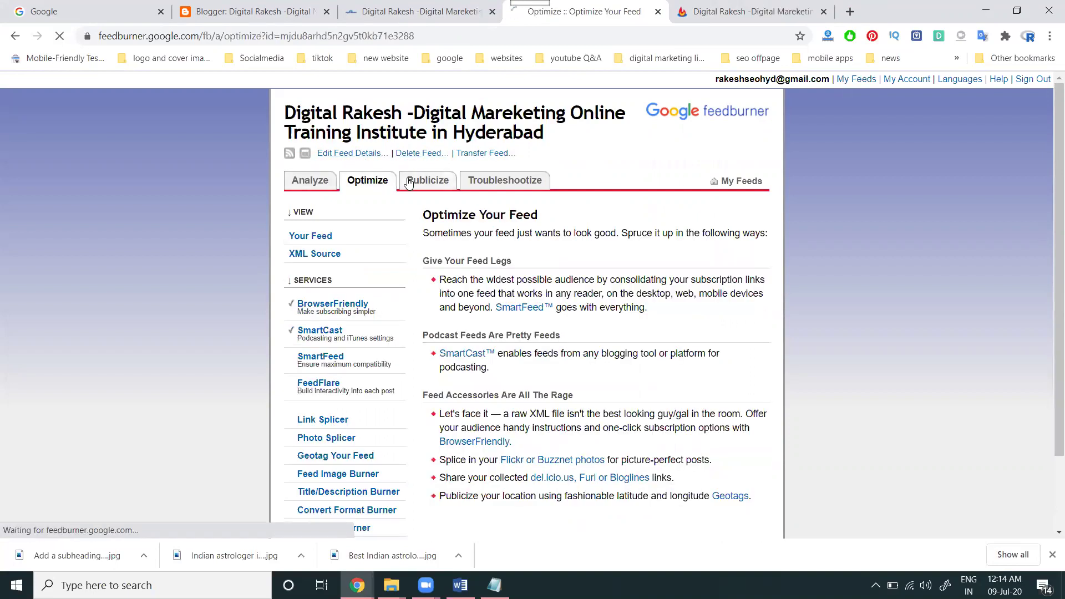
{"action": "left_click", "coordinate": [470, 182]}
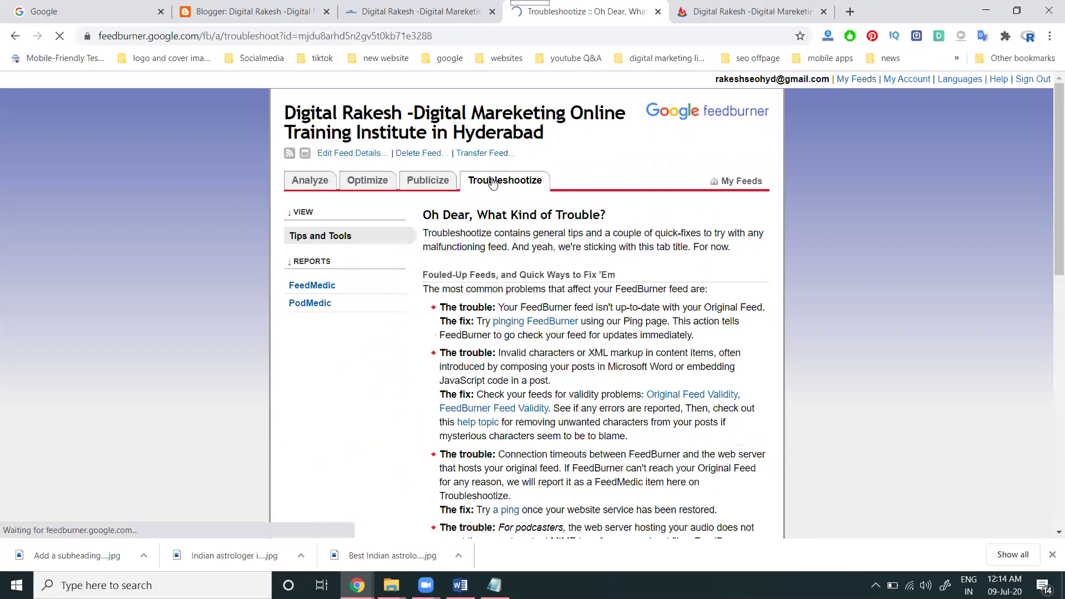
{"action": "left_click", "coordinate": [447, 184]}
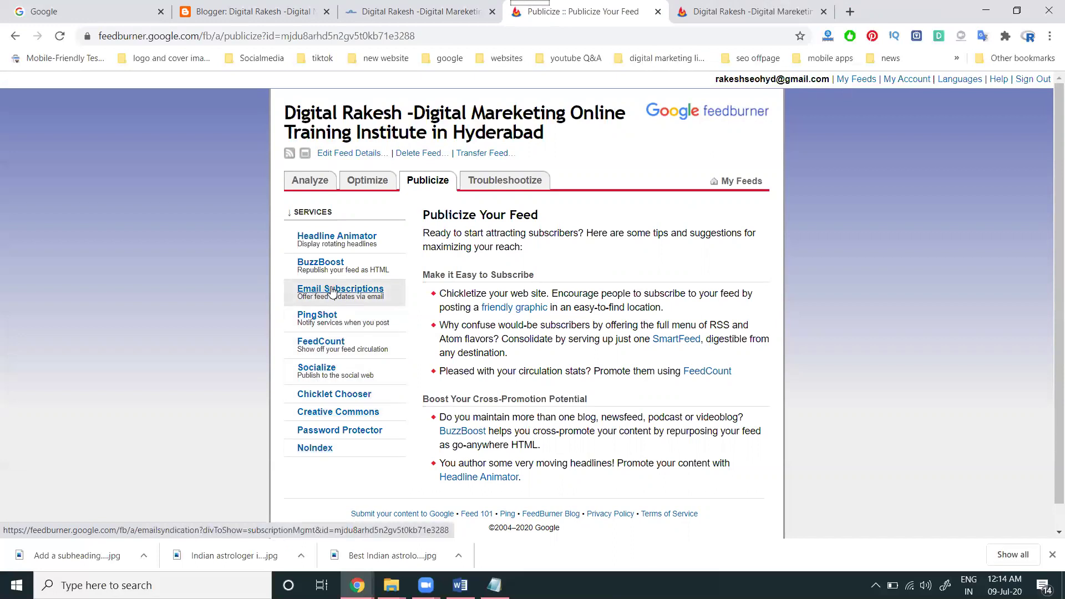
{"action": "left_click", "coordinate": [319, 187]}
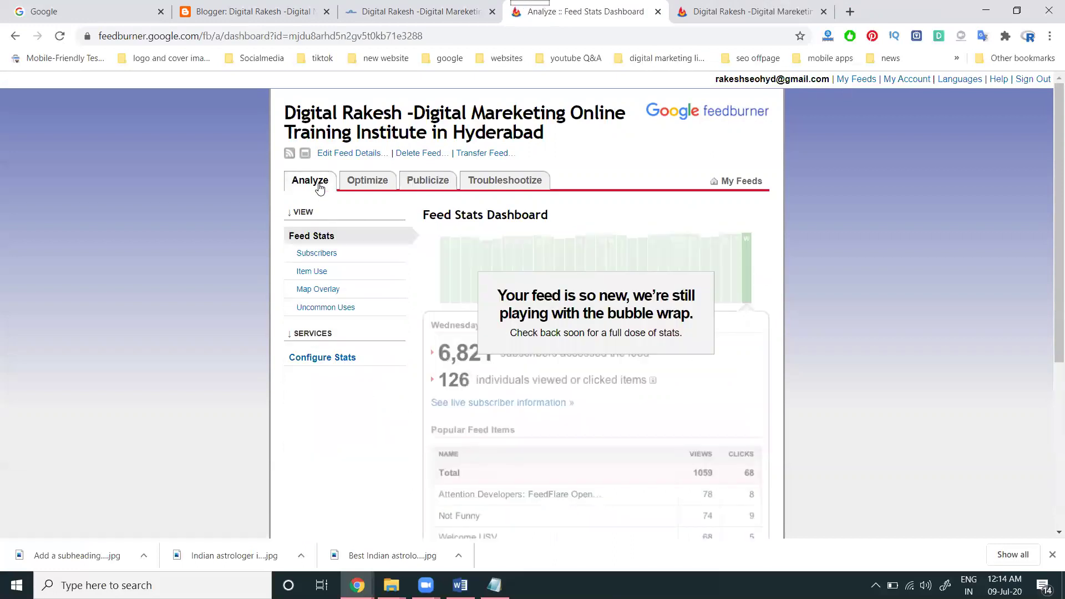
Compare the Edit Feed Details of both Digital Rakesh feeds, ending on the digitalrakeshhyd one
{"action": "left_click", "coordinate": [348, 154]}
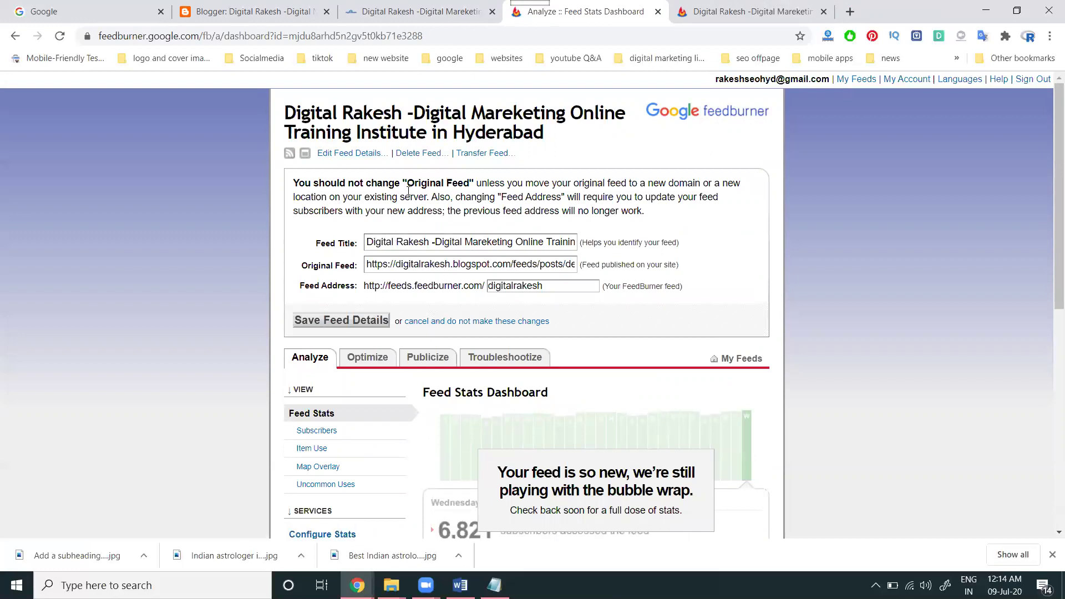
{"action": "left_click", "coordinate": [715, 120]}
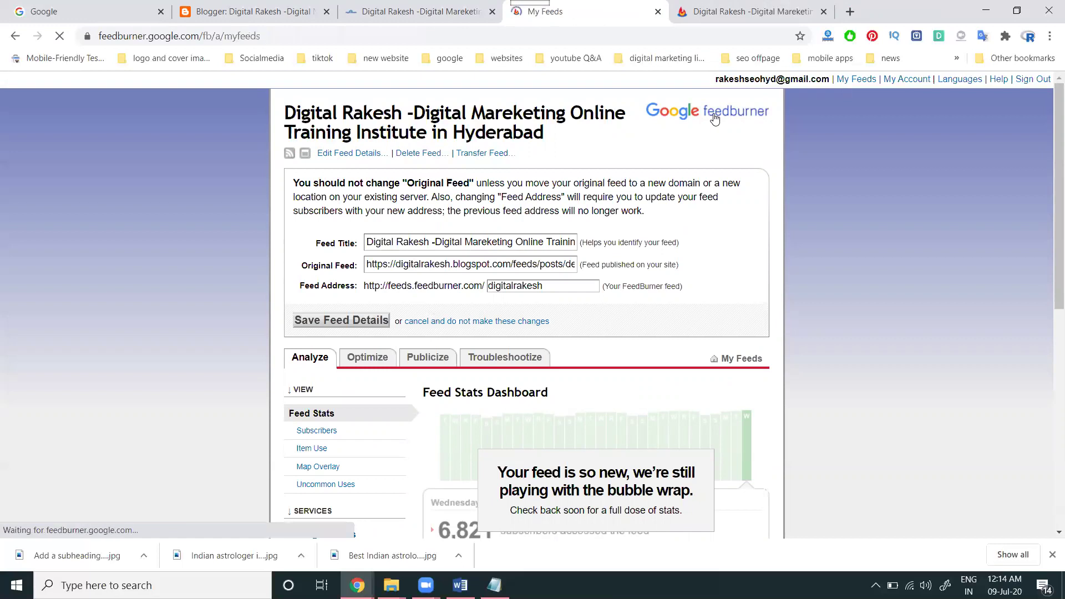
{"action": "left_click", "coordinate": [421, 256]}
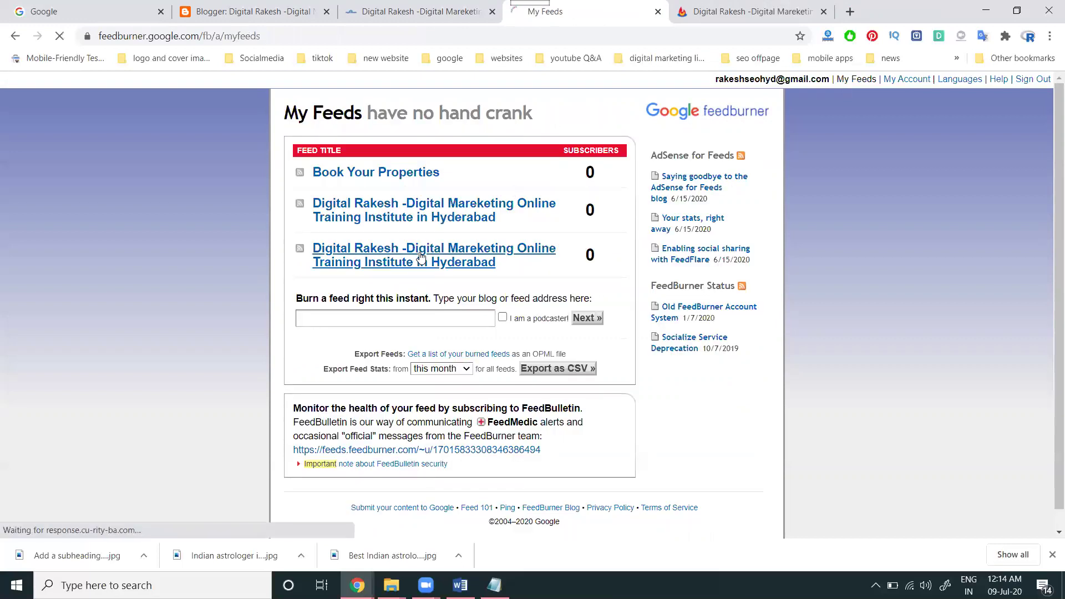
{"action": "left_click", "coordinate": [340, 154]}
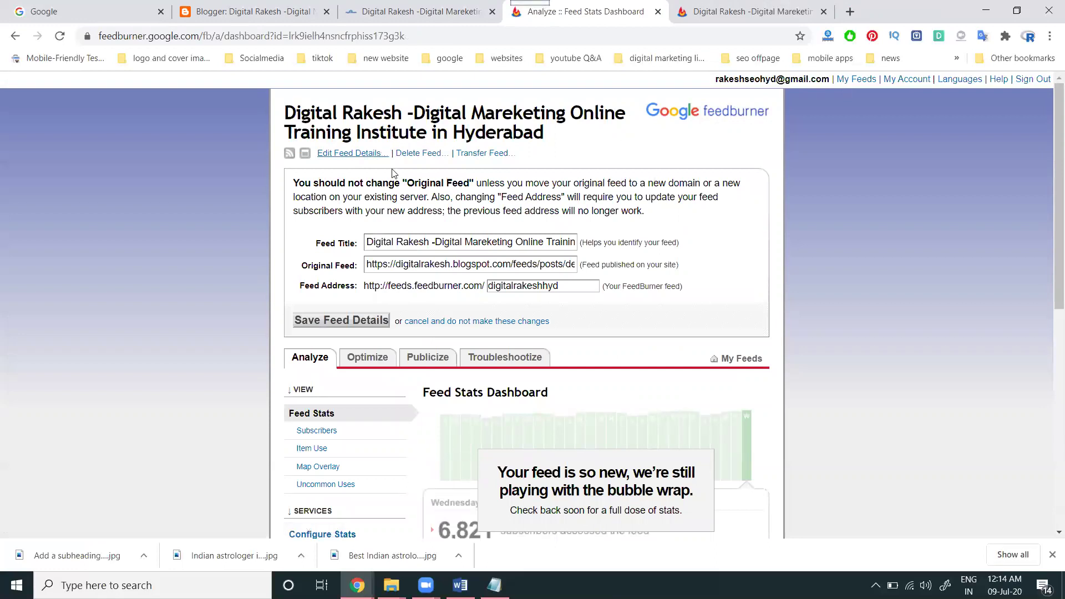
Save the digitalrakeshhyd feed's details and confirm deleting that feed permanently
{"action": "left_click", "coordinate": [363, 325]}
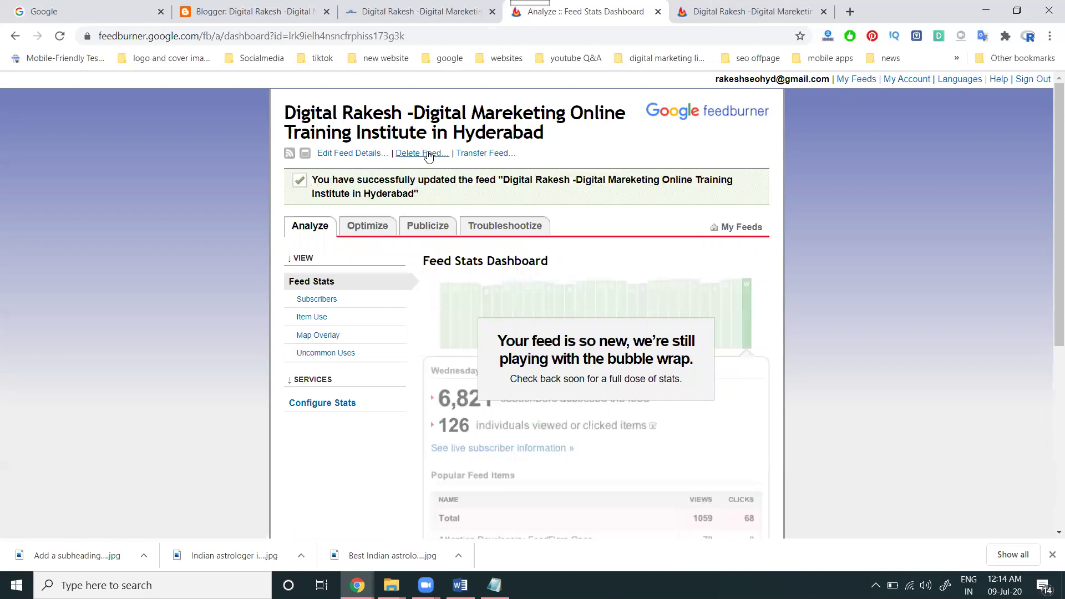
{"action": "left_click", "coordinate": [429, 157]}
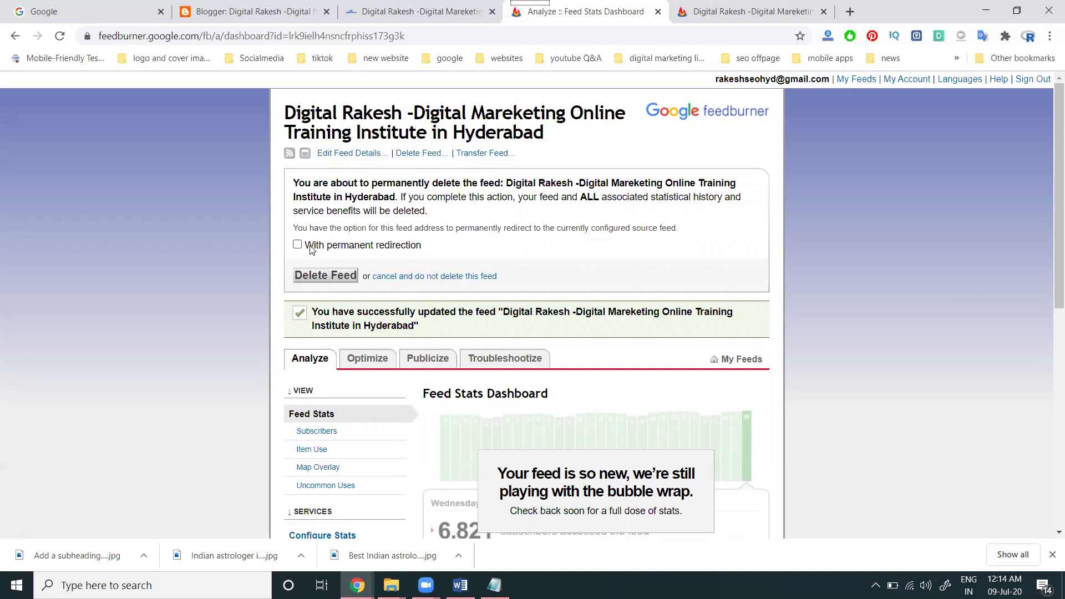
{"action": "left_click", "coordinate": [318, 275]}
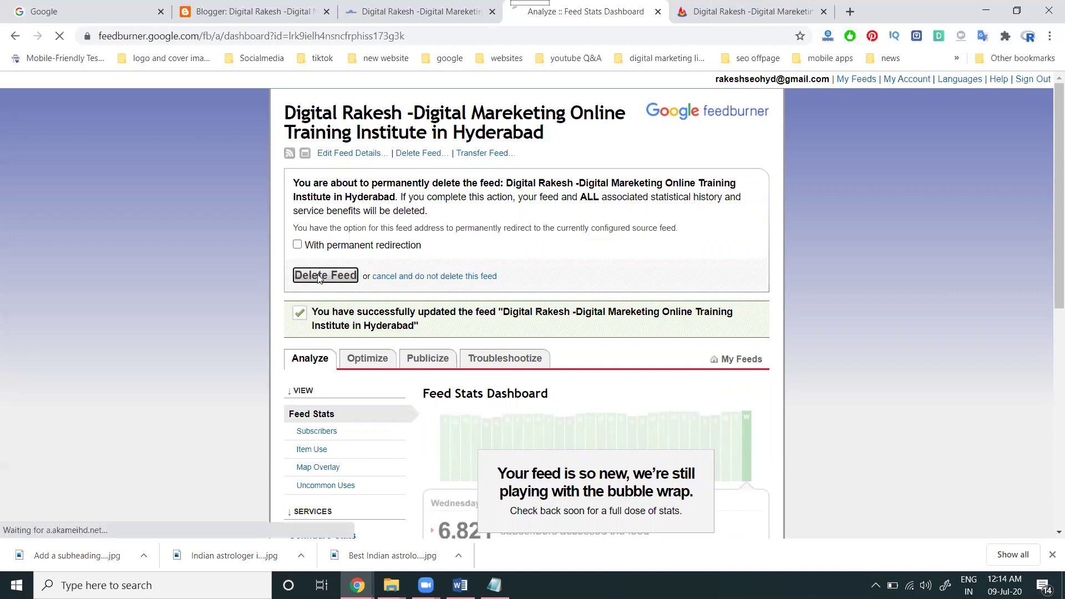